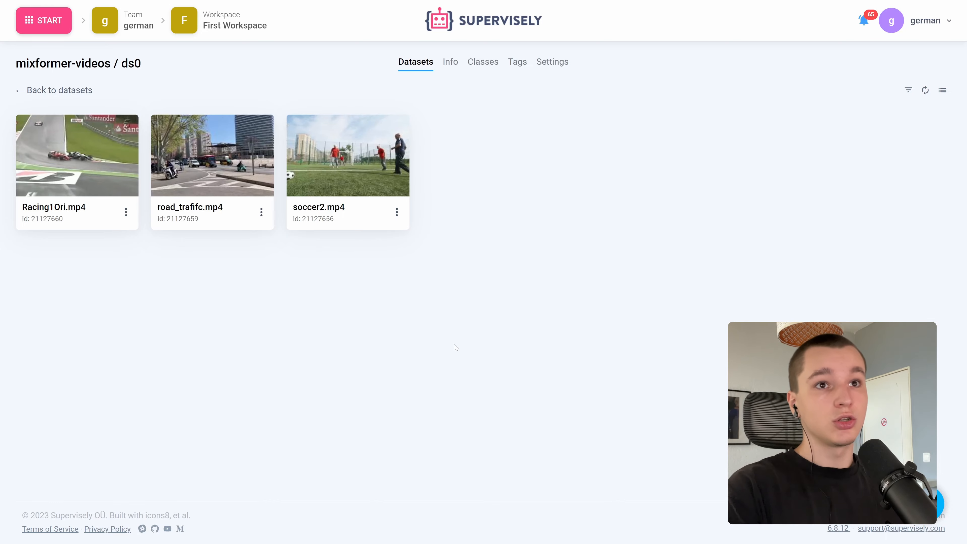
Browse the neural network apps and filter them to detection and tracking for videos.
{"action": "left_click", "coordinate": [48, 22]}
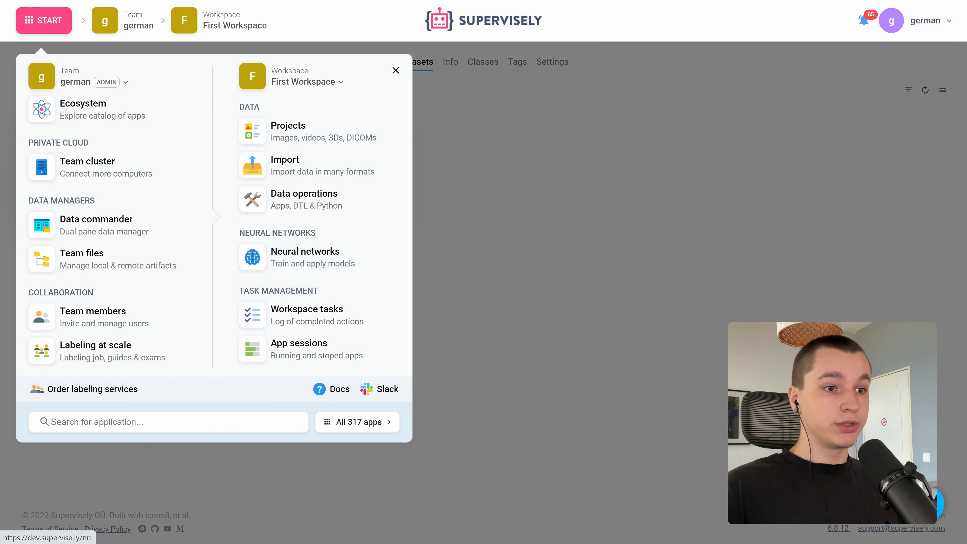
{"action": "left_click", "coordinate": [281, 254]}
{"action": "scroll", "coordinate": [14, 212], "scroll_direction": "down", "scroll_amount": 5}
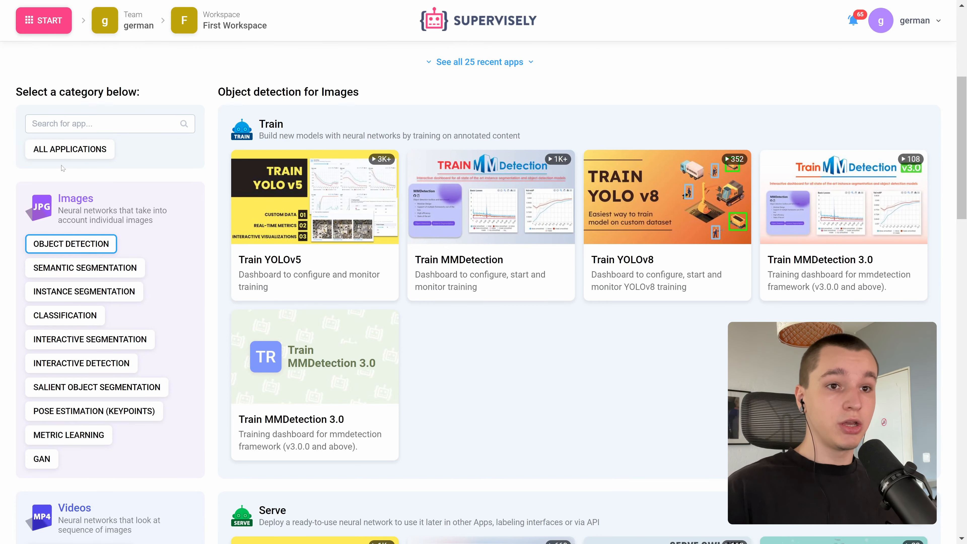
{"action": "scroll", "coordinate": [62, 168], "scroll_direction": "down", "scroll_amount": 4}
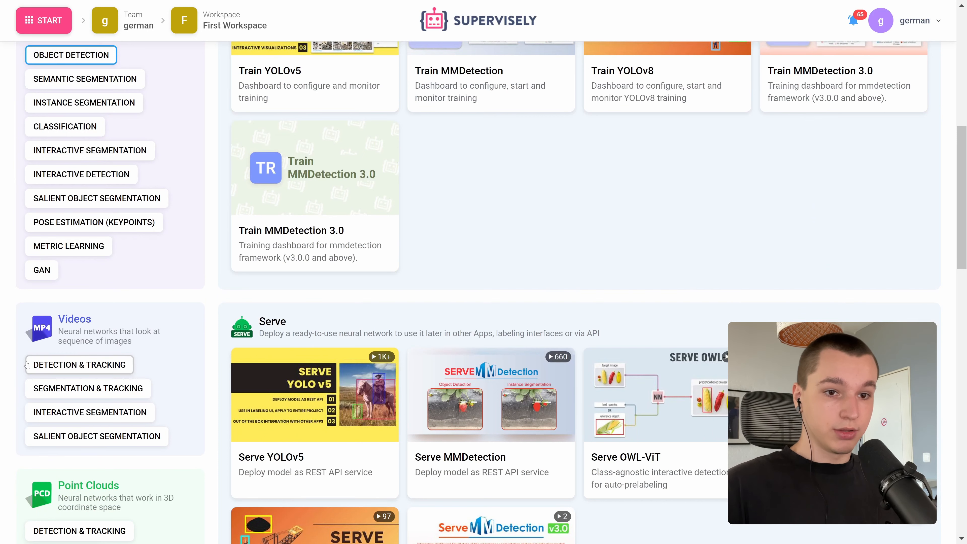
{"action": "left_click", "coordinate": [102, 370]}
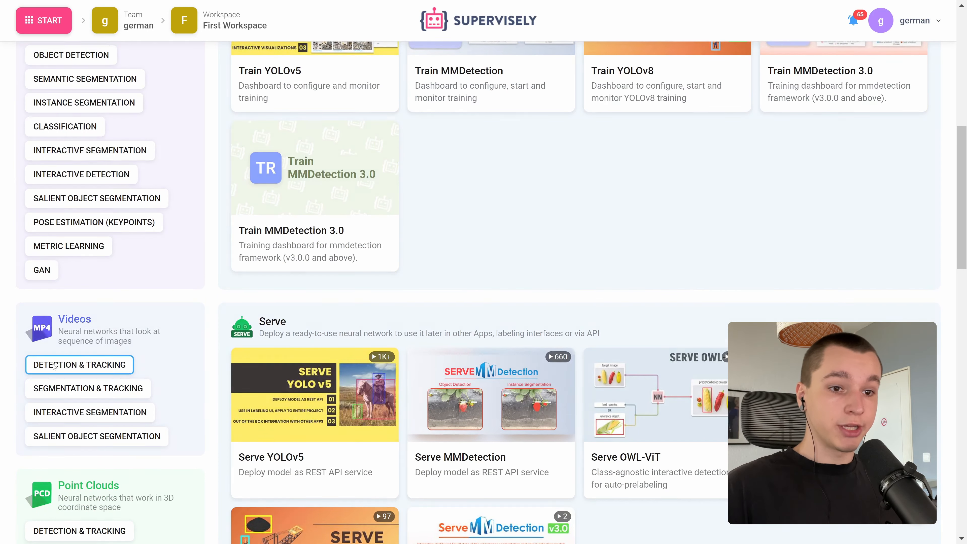
Run the MixFormer object tracking (CVPR2022) app on the team's own RTX 4090 agent.
{"action": "mouse_move", "coordinate": [352, 349]}
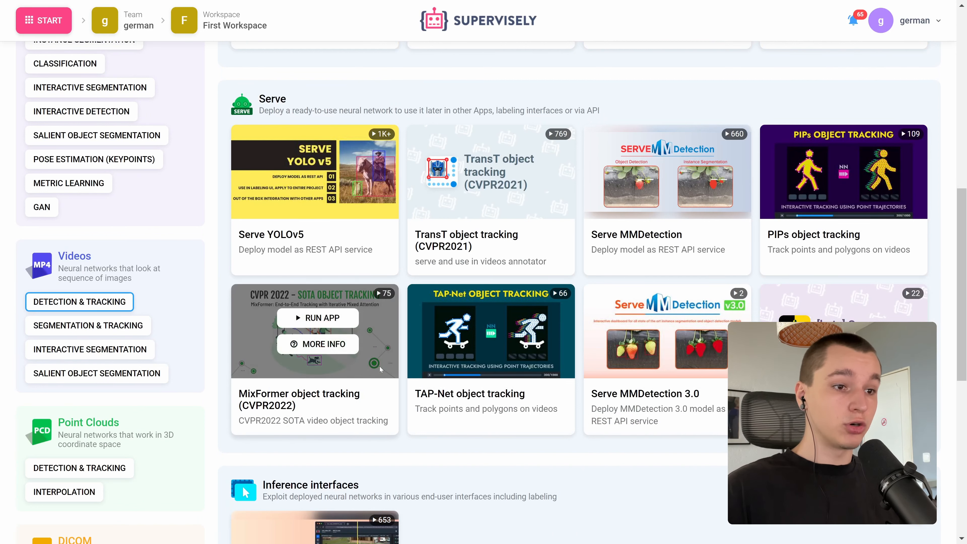
{"action": "left_click", "coordinate": [318, 318]}
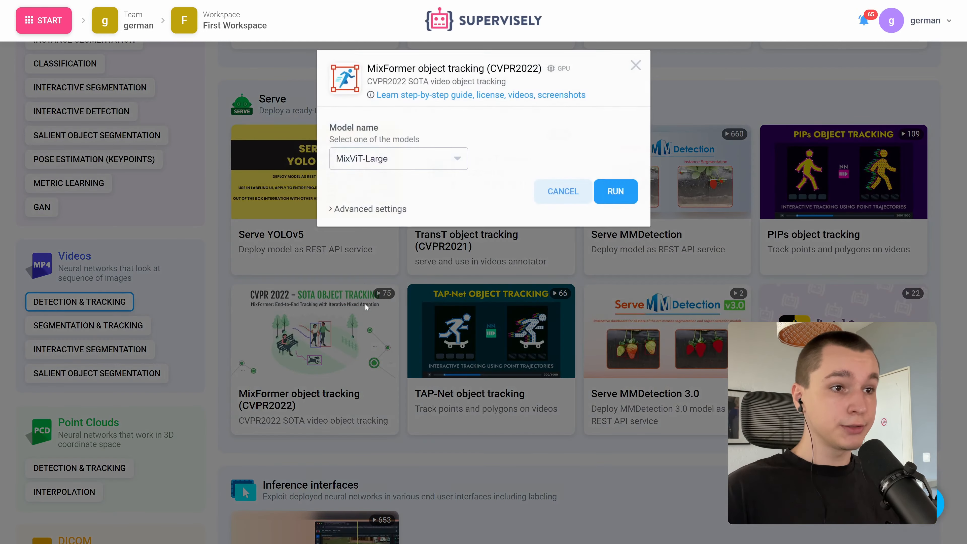
{"action": "left_click", "coordinate": [351, 211]}
{"action": "left_click", "coordinate": [372, 332]}
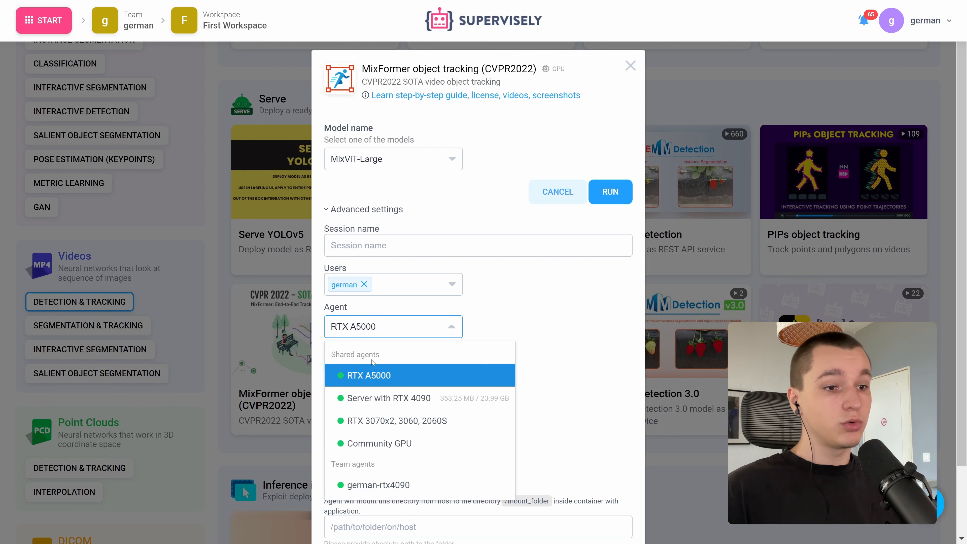
{"action": "left_click", "coordinate": [377, 485]}
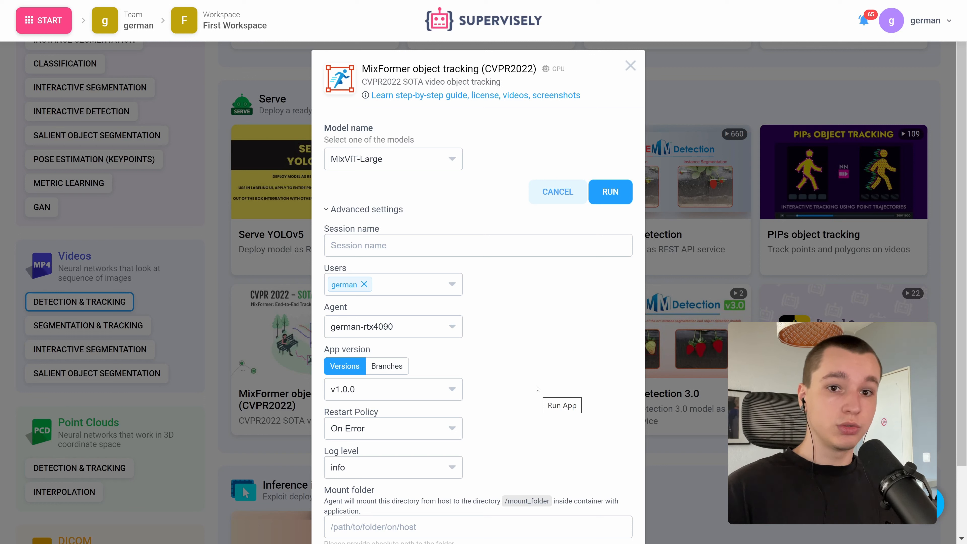
{"action": "left_click", "coordinate": [620, 195]}
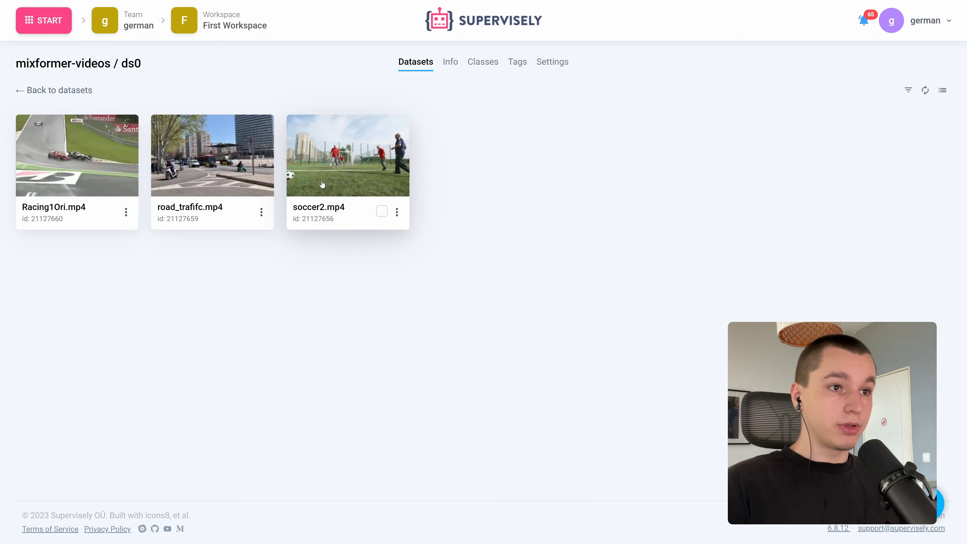
Open soccer2.mp4 for annotation and create a rectangle class named football.
{"action": "left_click", "coordinate": [350, 206]}
{"action": "left_click", "coordinate": [395, 309]}
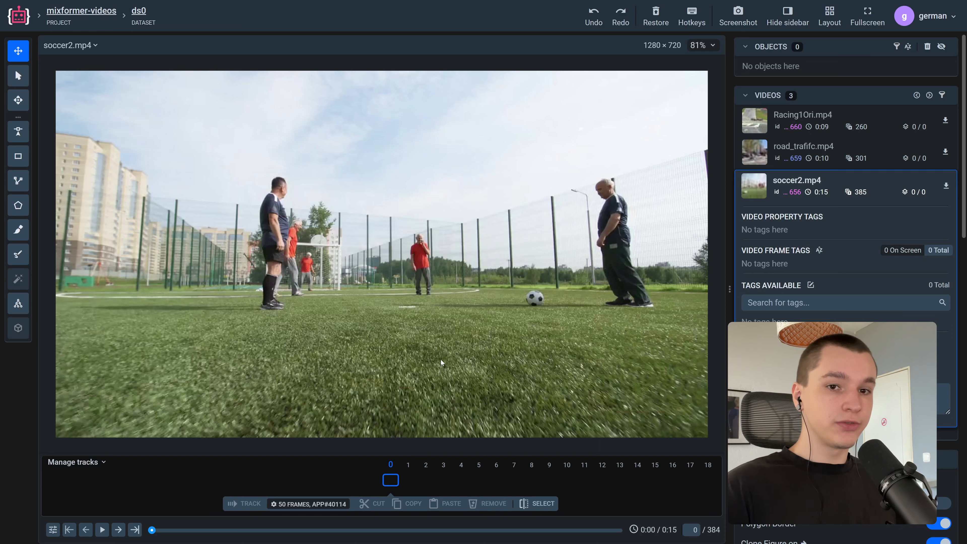
{"action": "left_click", "coordinate": [17, 159]}
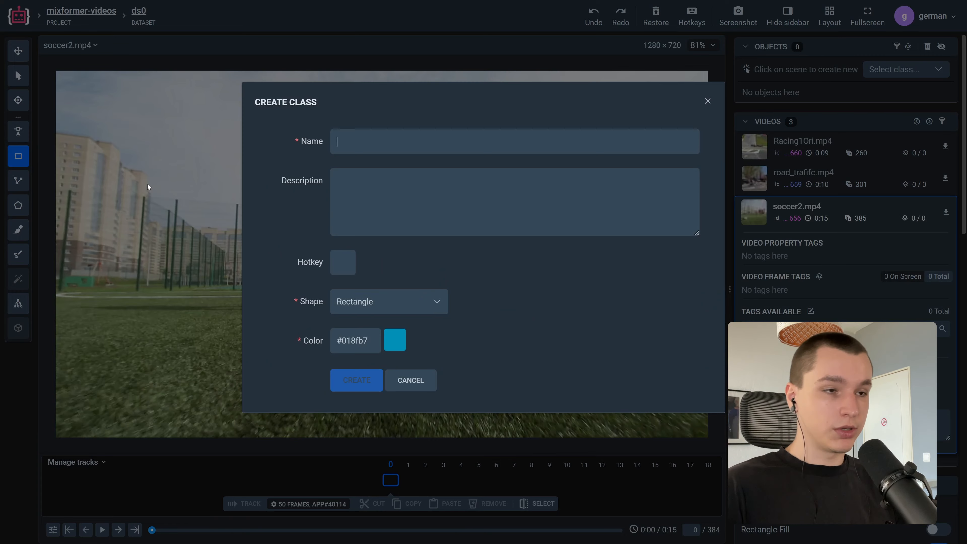
{"action": "type", "text": "football"}
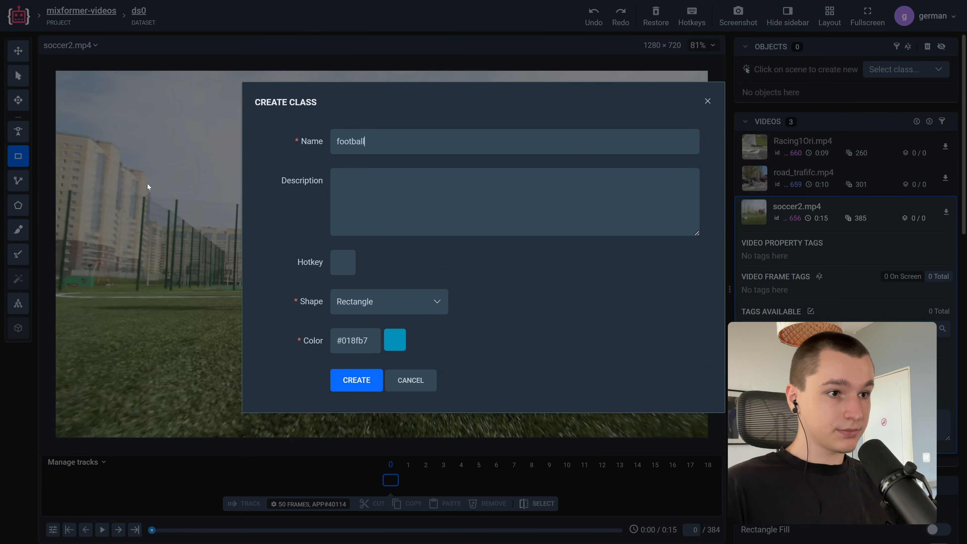
{"action": "left_click", "coordinate": [349, 382]}
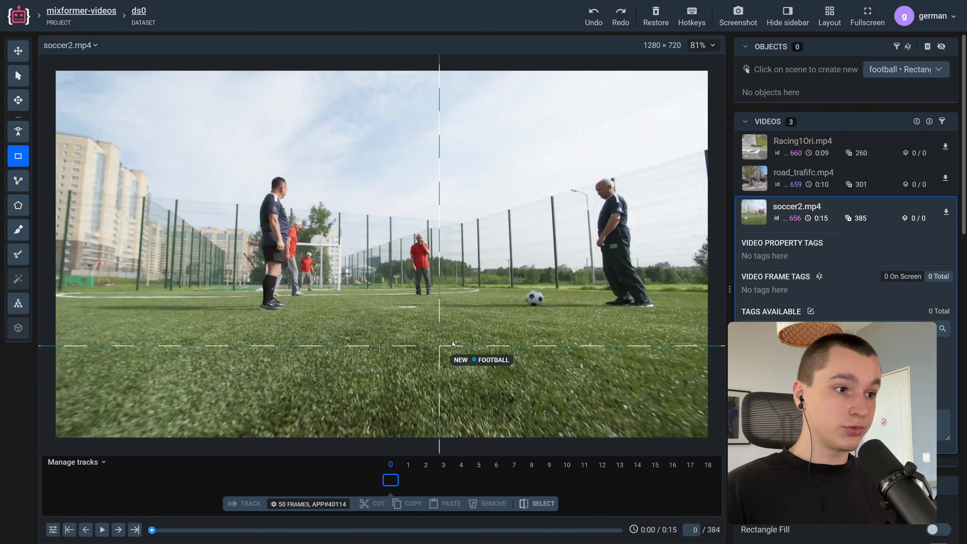
Draw a football bounding box tightly around the ball in frame 0 of soccer2.mp4.
{"action": "scroll", "coordinate": [541, 297], "scroll_direction": "up", "scroll_amount": 7}
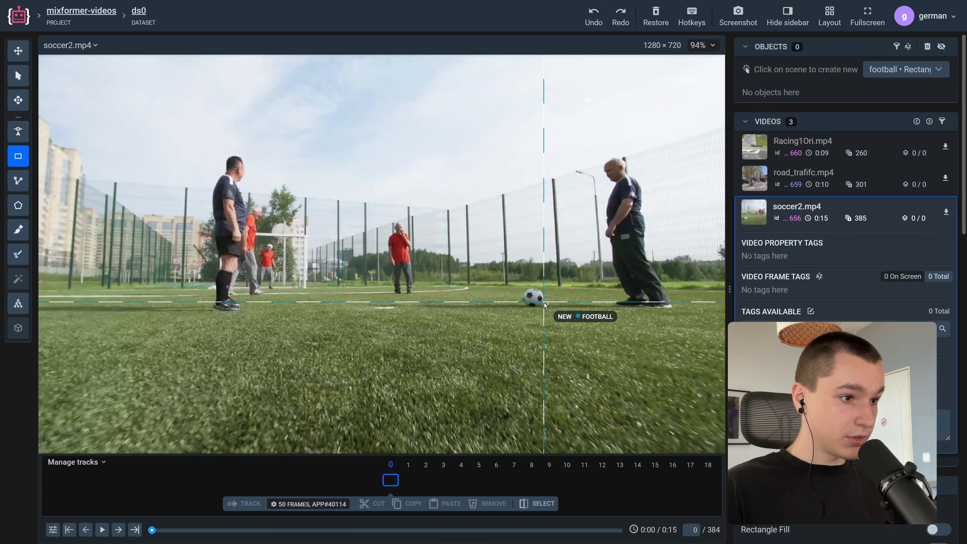
{"action": "scroll", "coordinate": [544, 304], "scroll_direction": "up", "scroll_amount": 2}
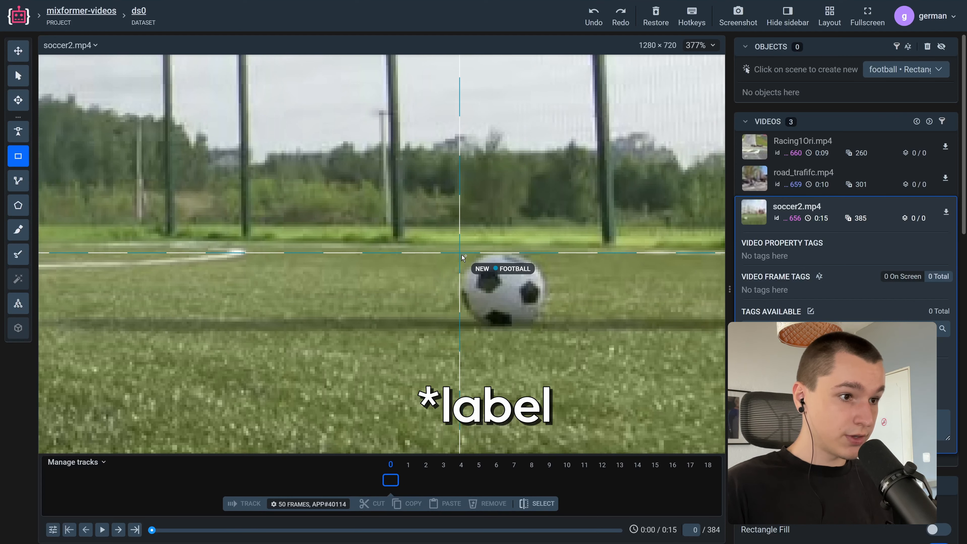
{"action": "left_click_drag", "start_coordinate": [460, 253], "coordinate": [546, 326]}
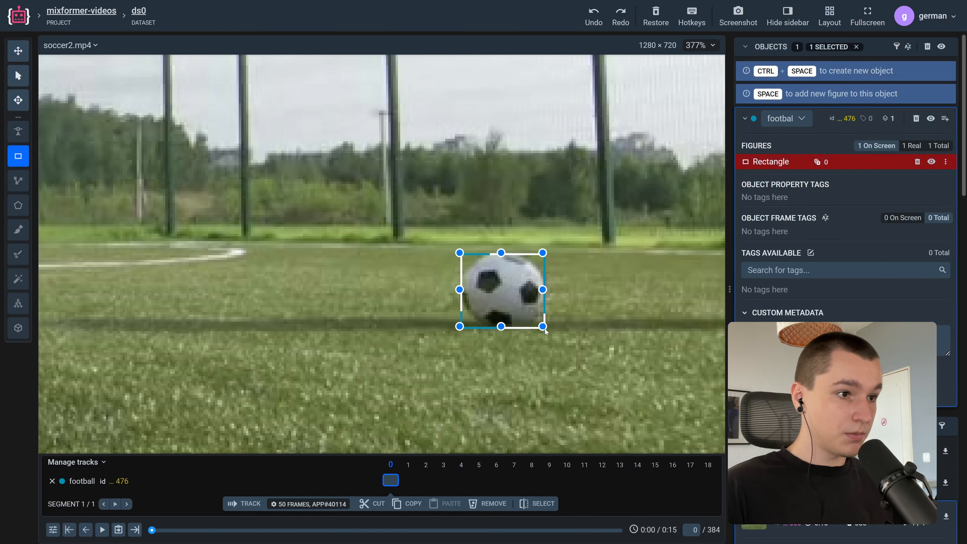
Track the football box forward over 180 frames with the MixFormer object tracking app.
{"action": "scroll", "coordinate": [442, 376], "scroll_direction": "down", "scroll_amount": 9}
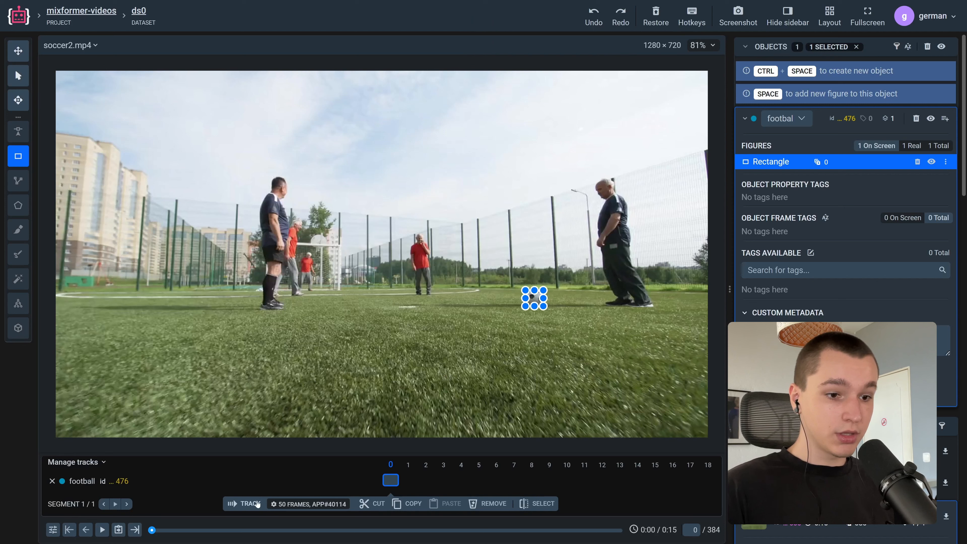
{"action": "left_click", "coordinate": [290, 504]}
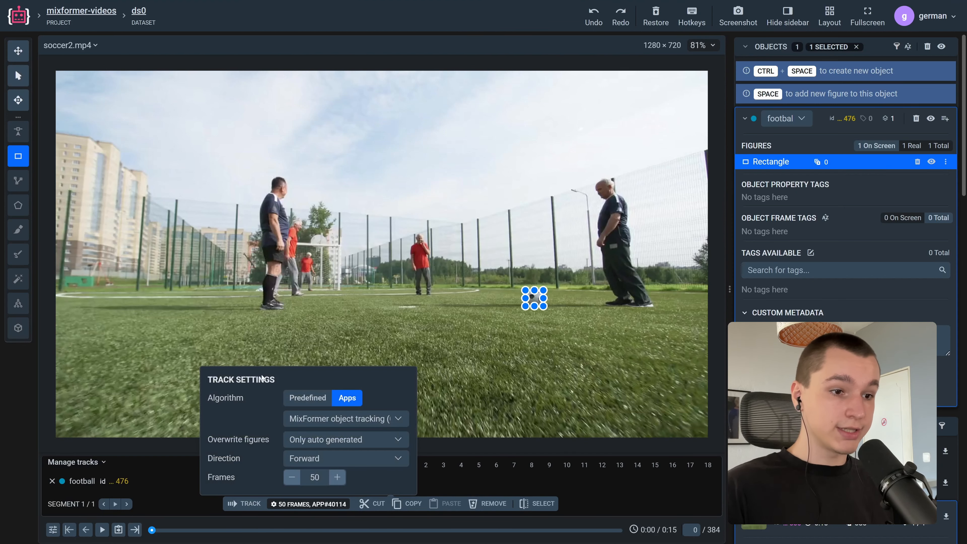
{"action": "left_click", "coordinate": [335, 425]}
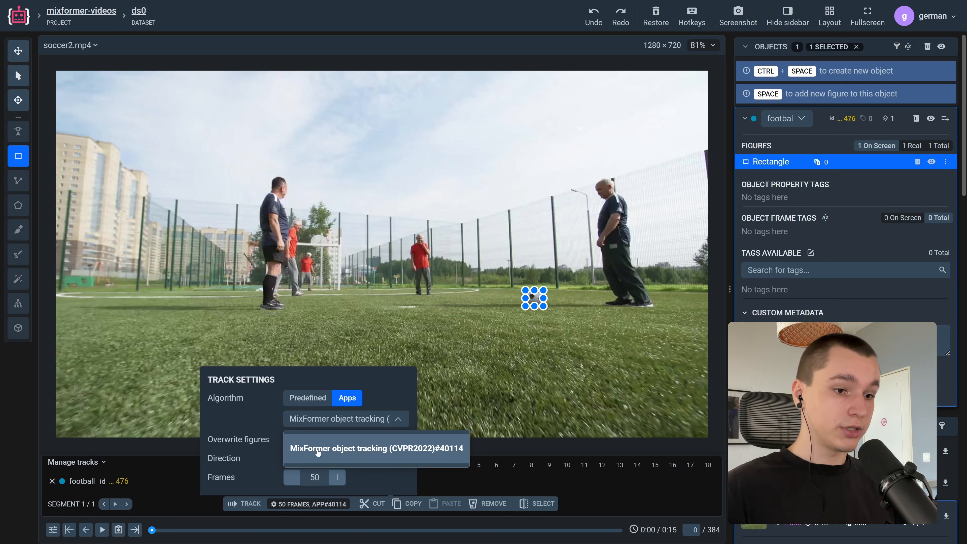
{"action": "left_click", "coordinate": [329, 449]}
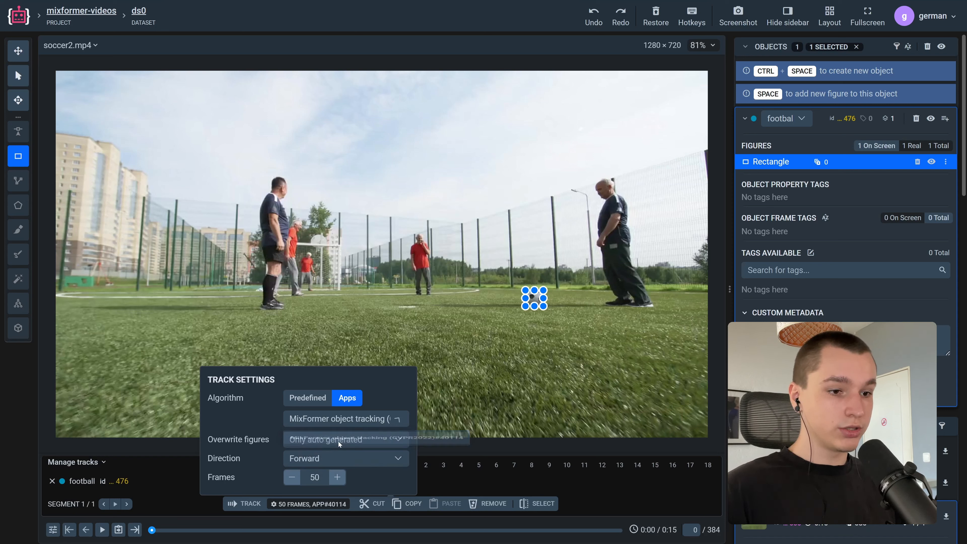
{"action": "double_click", "coordinate": [315, 478]}
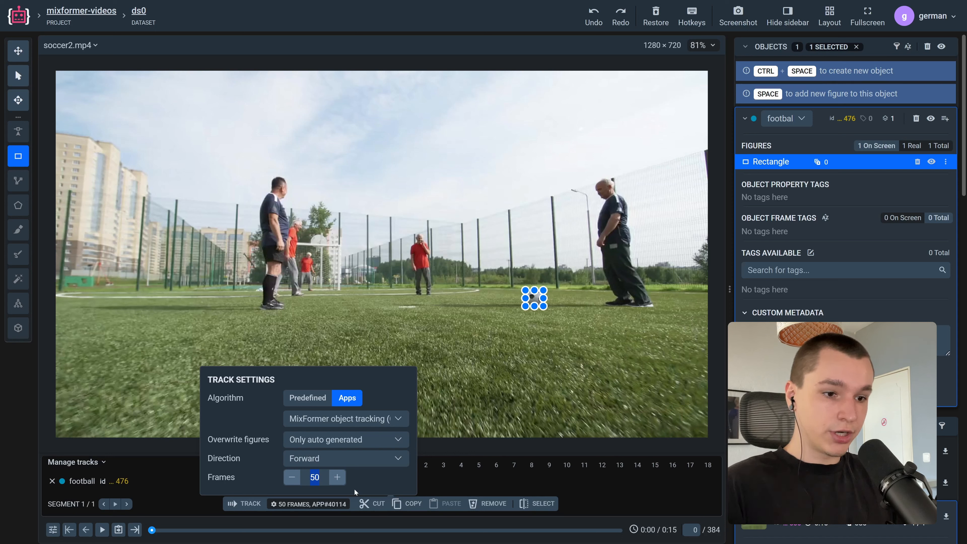
{"action": "type", "text": "180"}
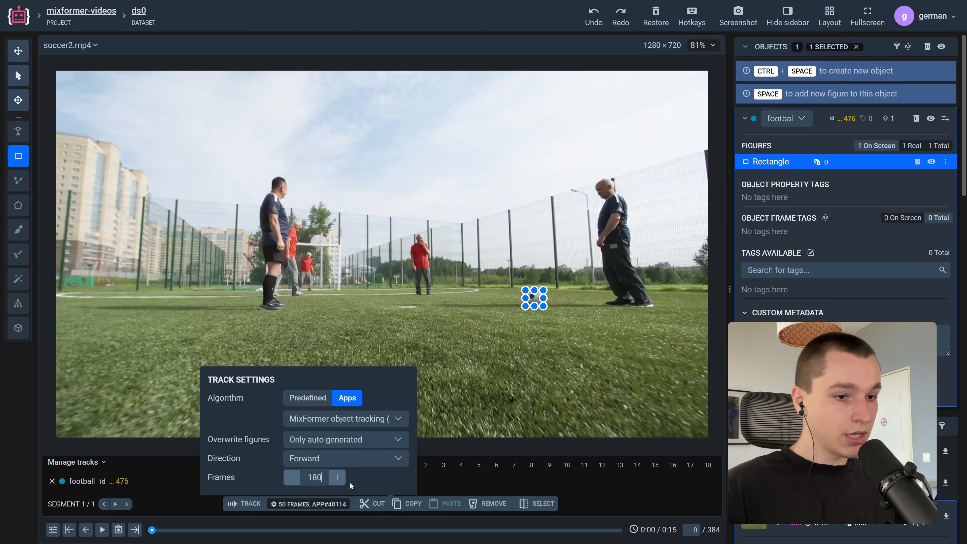
{"action": "left_click", "coordinate": [258, 507]}
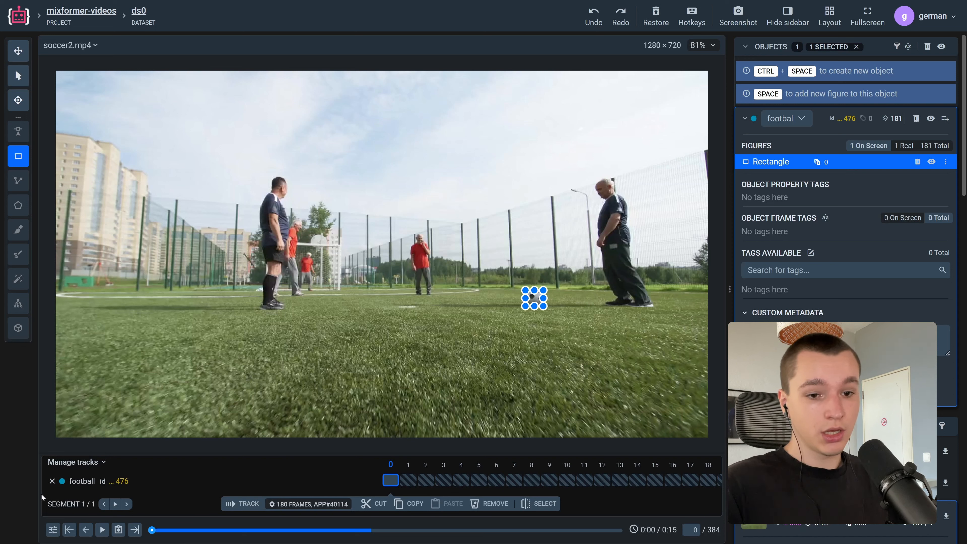
Set the video playback speed to 50%.
{"action": "left_click", "coordinate": [52, 530]}
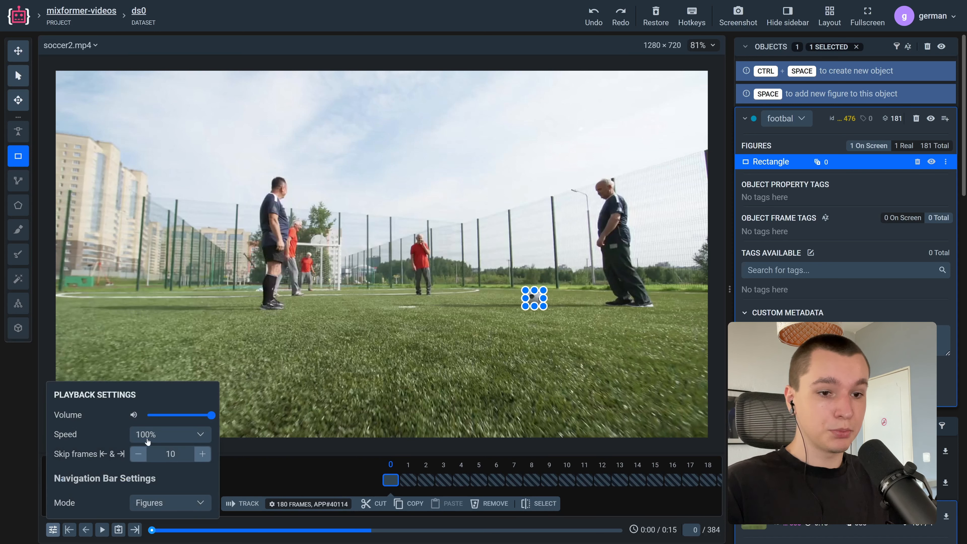
{"action": "left_click", "coordinate": [162, 432]}
{"action": "left_click", "coordinate": [187, 305]}
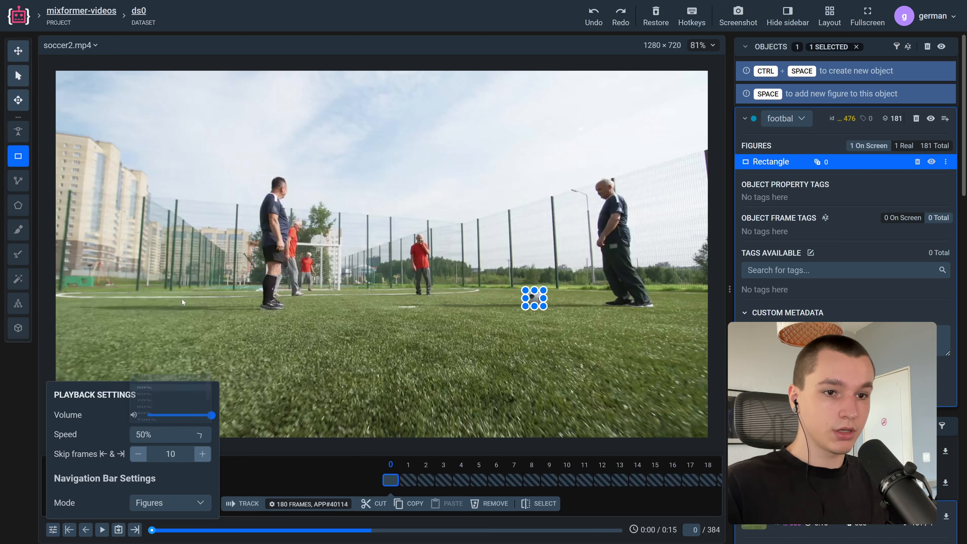
{"action": "left_click", "coordinate": [24, 464]}
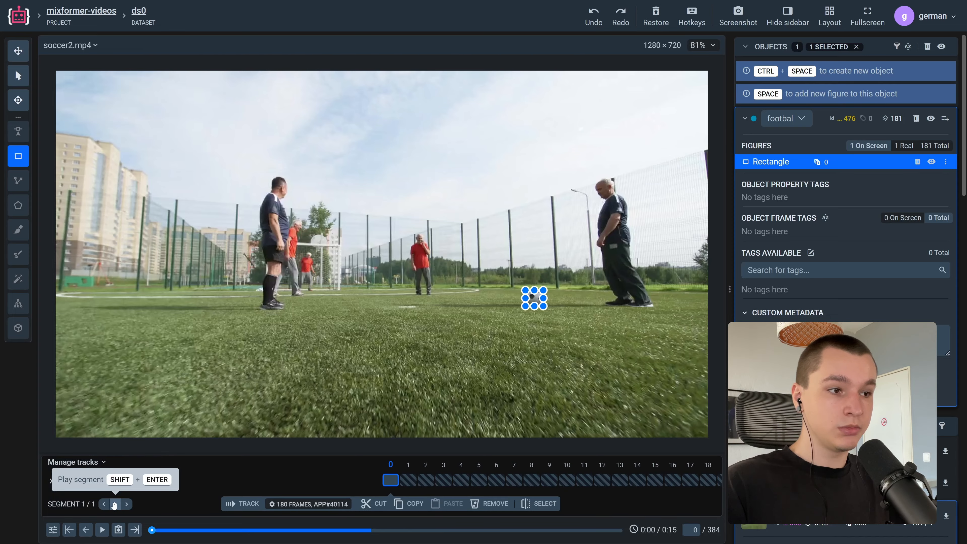
Play the tracked football segment and check the box's fit on the ball at several frames, including 157, 165, 180 and 80.
{"action": "left_click", "coordinate": [114, 504]}
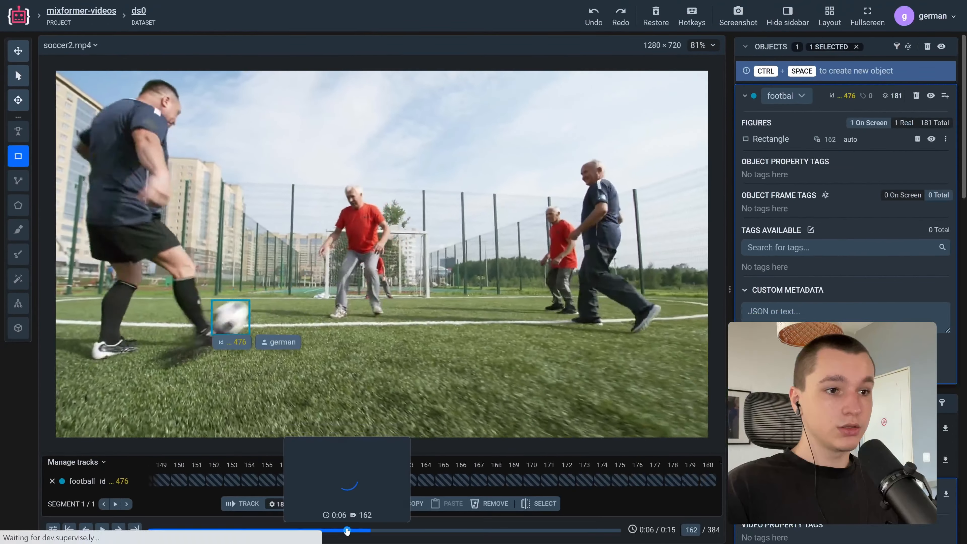
{"action": "left_click_drag", "start_coordinate": [346, 530], "coordinate": [343, 530]}
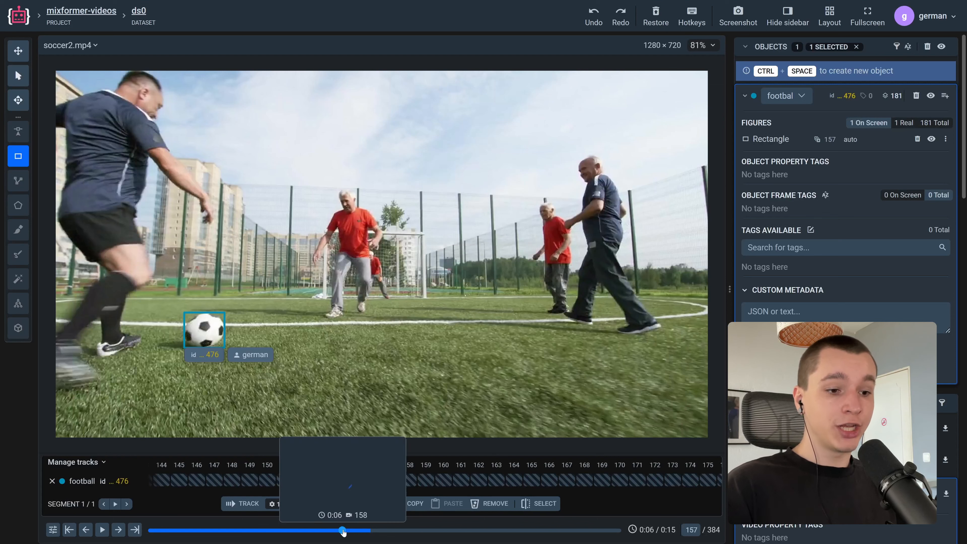
{"action": "left_click_drag", "start_coordinate": [343, 532], "coordinate": [370, 530]}
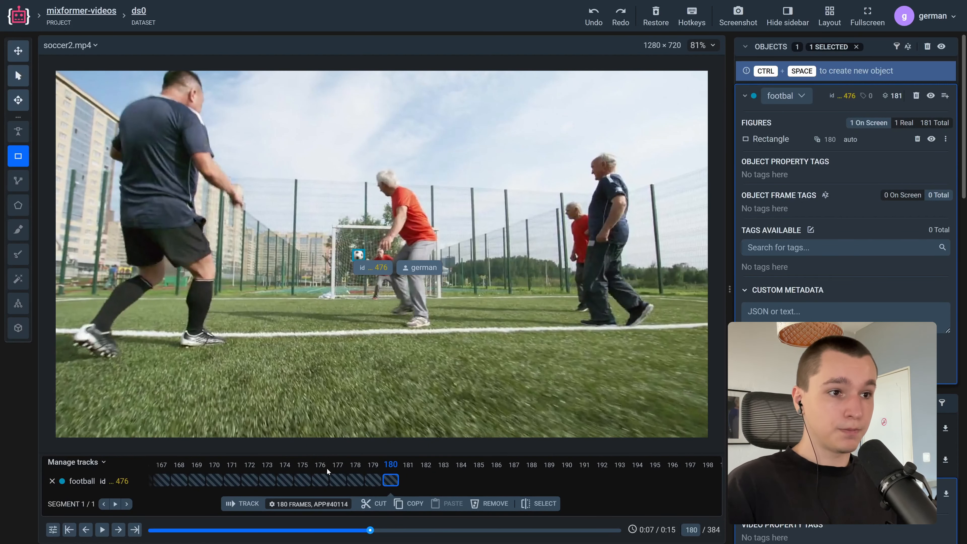
{"action": "left_click", "coordinate": [271, 483]}
{"action": "left_click", "coordinate": [242, 482]}
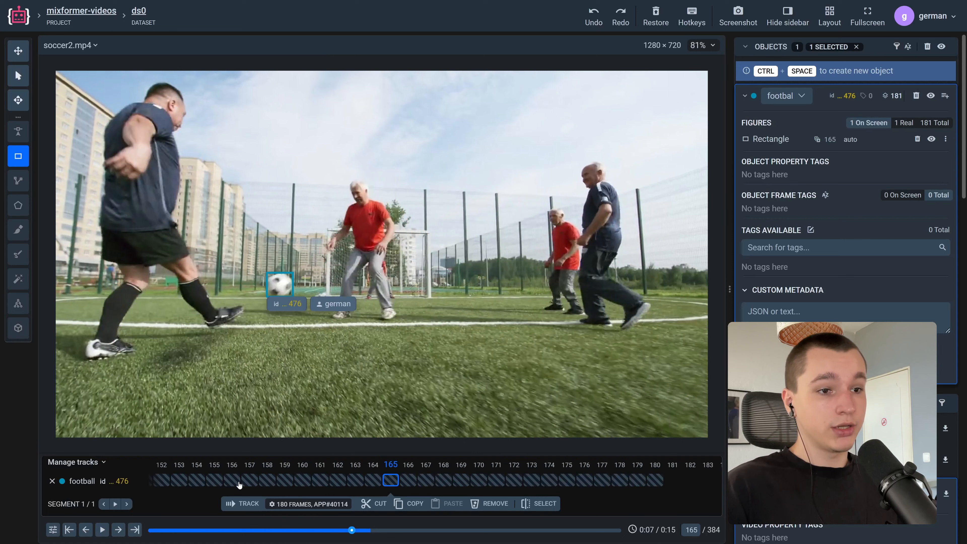
{"action": "left_click", "coordinate": [250, 482]}
{"action": "left_click", "coordinate": [247, 529]}
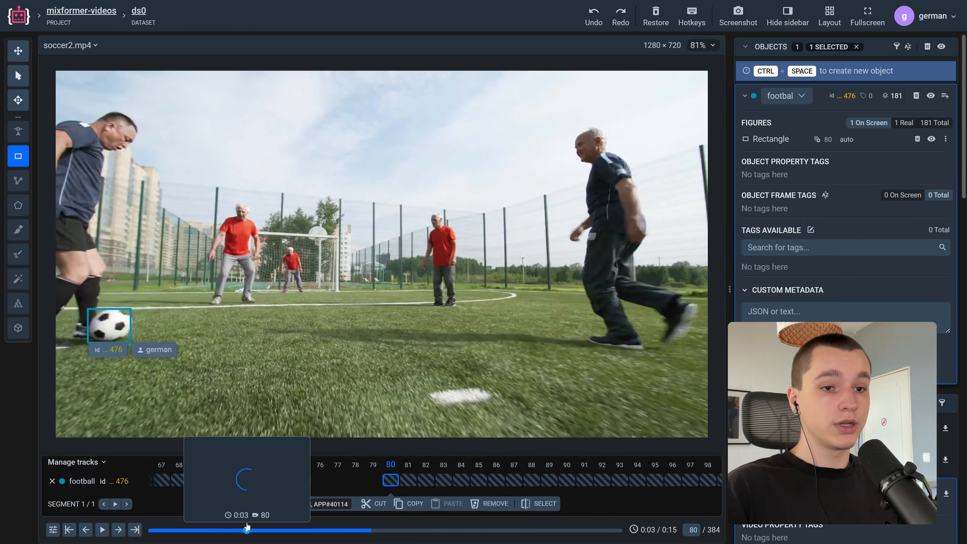
{"action": "left_click_drag", "start_coordinate": [247, 530], "coordinate": [303, 530]}
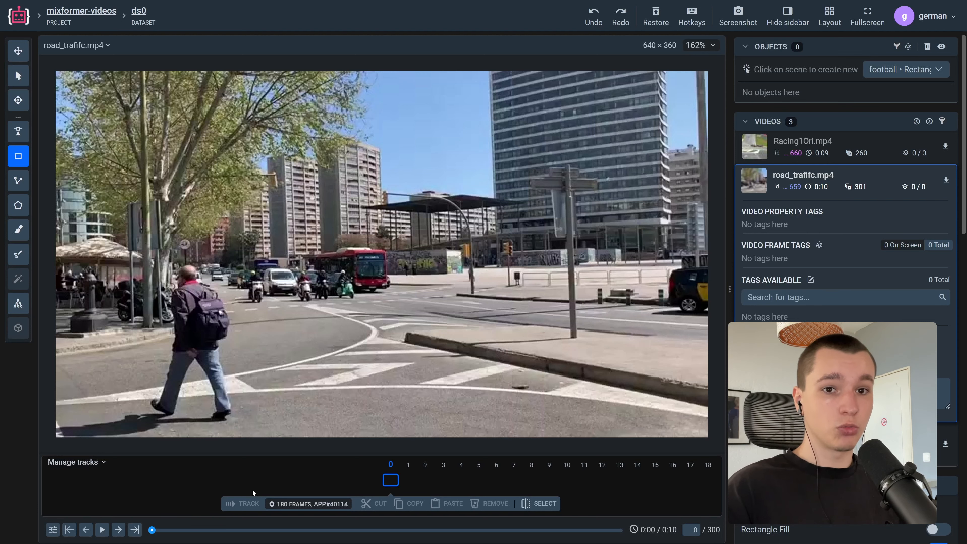
Go to frame 20 of road_trafifc.mp4.
{"action": "key", "text": "Right"}
{"action": "key", "text": "Right"}
{"action": "key", "text": "Right"}
{"action": "key", "text": "Right"}
{"action": "key", "text": "Right"}
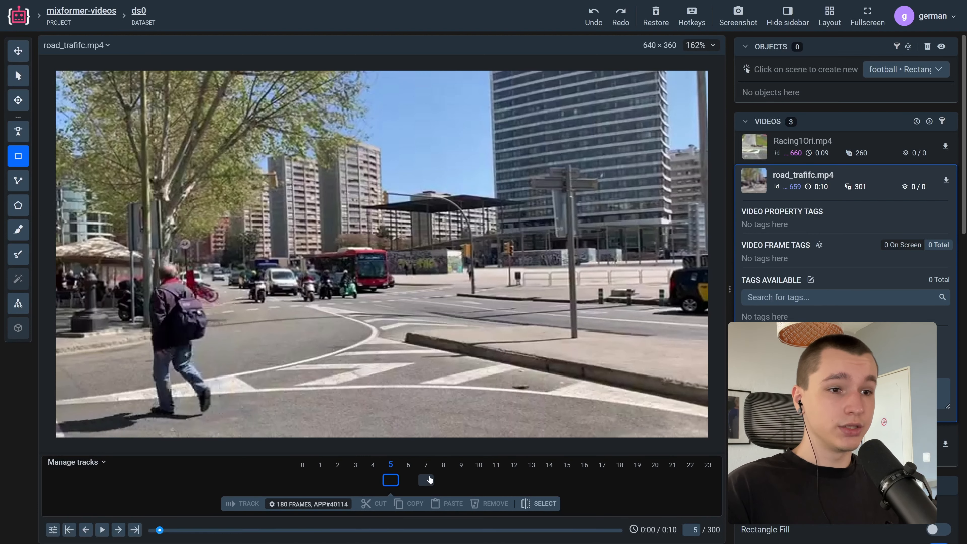
{"action": "left_click", "coordinate": [182, 530]}
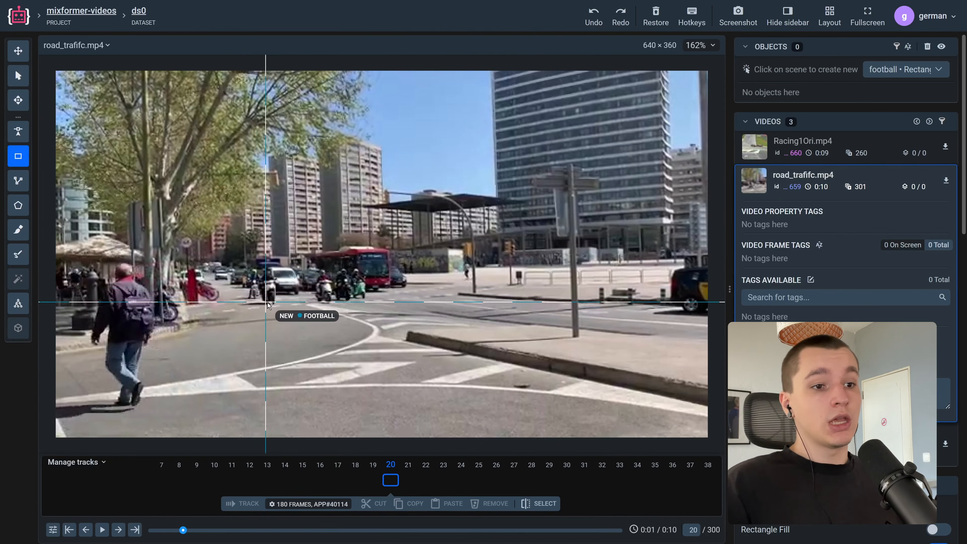
Create a new rectangle class named motorbike.
{"action": "left_click", "coordinate": [933, 75]}
{"action": "left_click", "coordinate": [899, 141]}
{"action": "type", "text": "motorbike"}
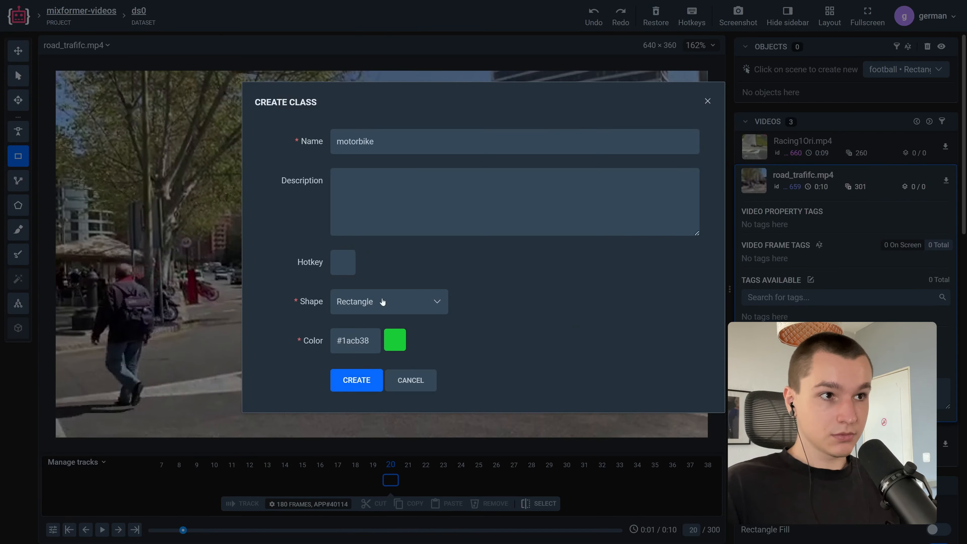
{"action": "left_click", "coordinate": [356, 378]}
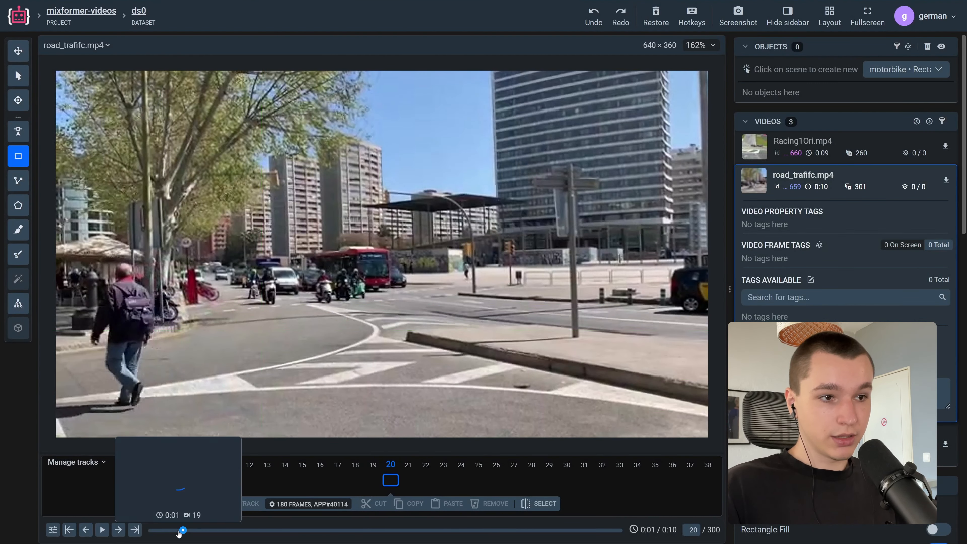
Draw a motorbike box around the leftmost oncoming rider on frame 25 and track it forward over 50 frames with MixFormer.
{"action": "left_click", "coordinate": [189, 531]}
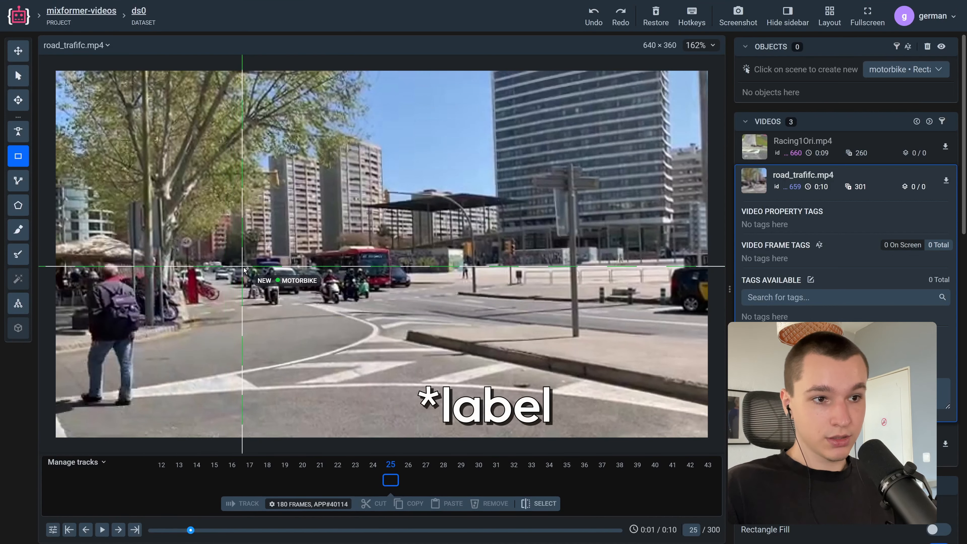
{"action": "left_click_drag", "start_coordinate": [246, 268], "coordinate": [264, 302]}
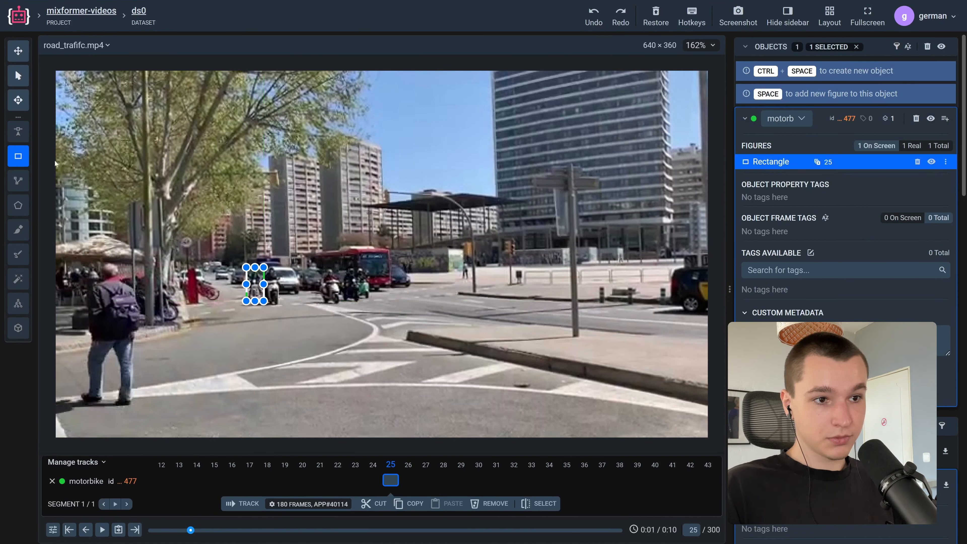
{"action": "left_click", "coordinate": [287, 505]}
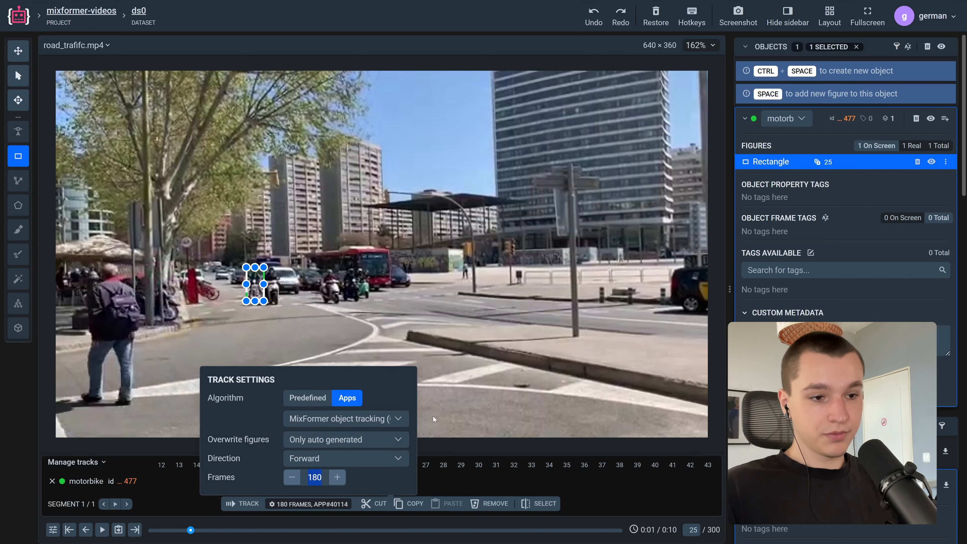
{"action": "type", "text": "50"}
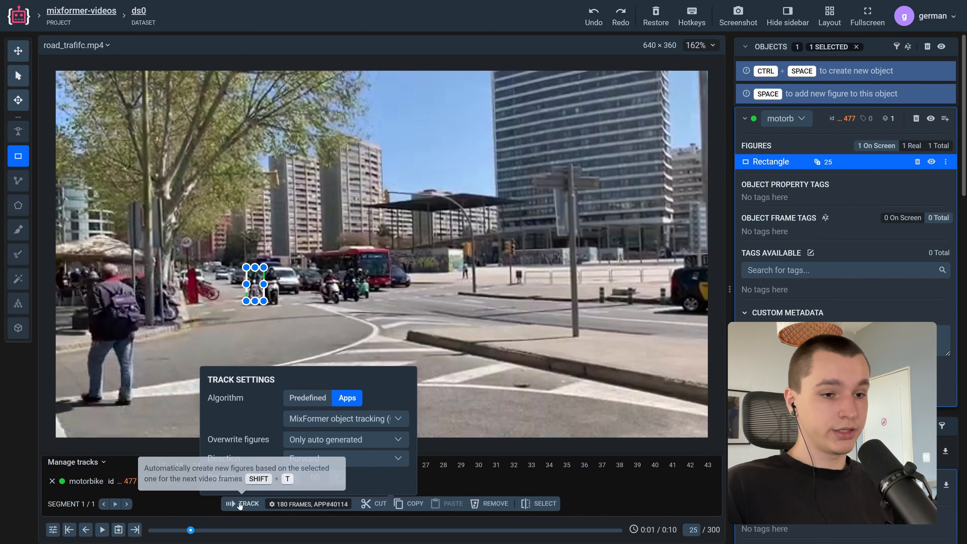
{"action": "left_click", "coordinate": [242, 504]}
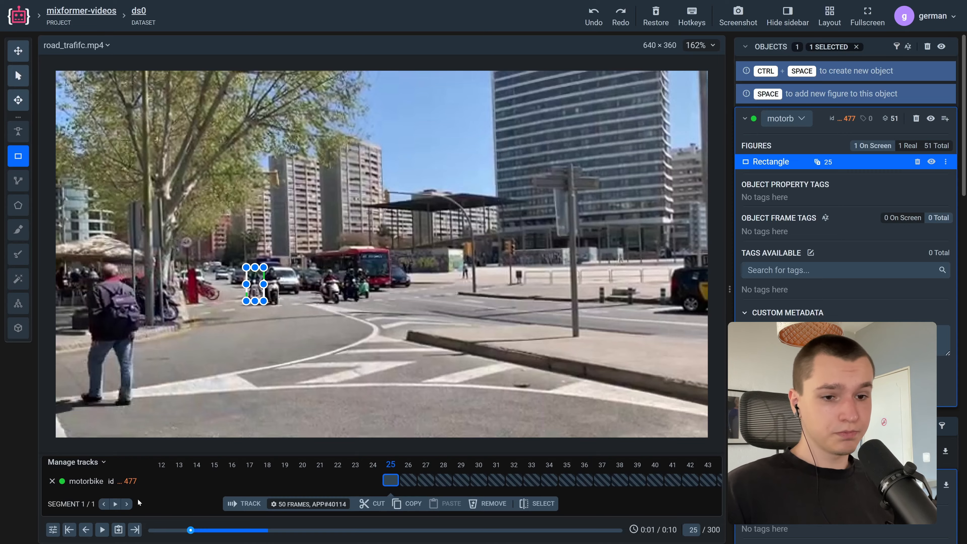
Review the tracked motorbike segment up to frame 75 and extend the track from there by another 50 frames.
{"action": "left_click", "coordinate": [114, 503]}
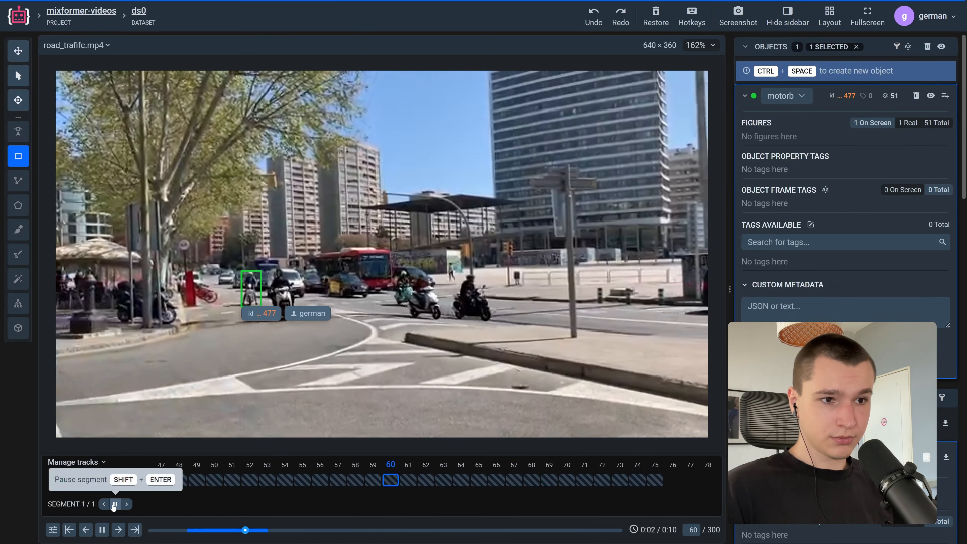
{"action": "left_click", "coordinate": [258, 531]}
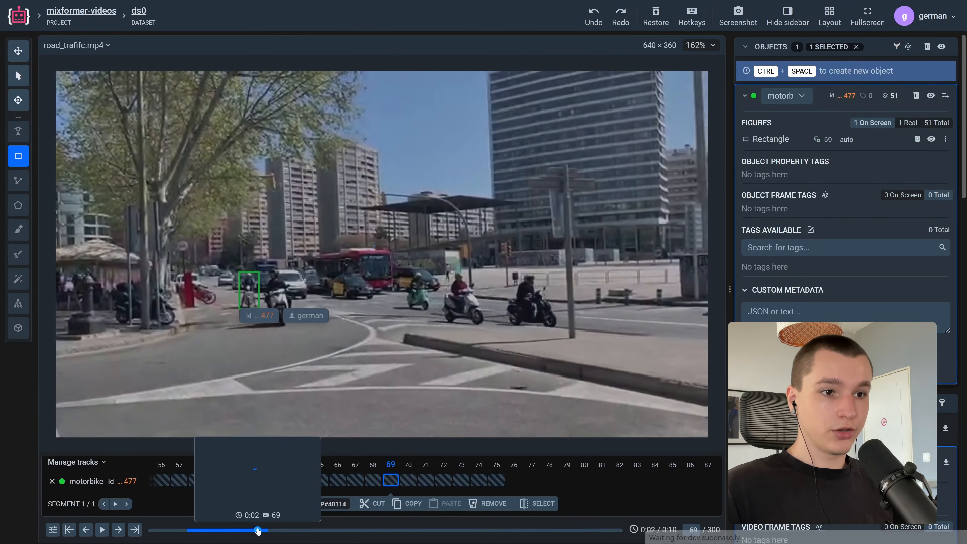
{"action": "left_click_drag", "start_coordinate": [258, 530], "coordinate": [268, 531]}
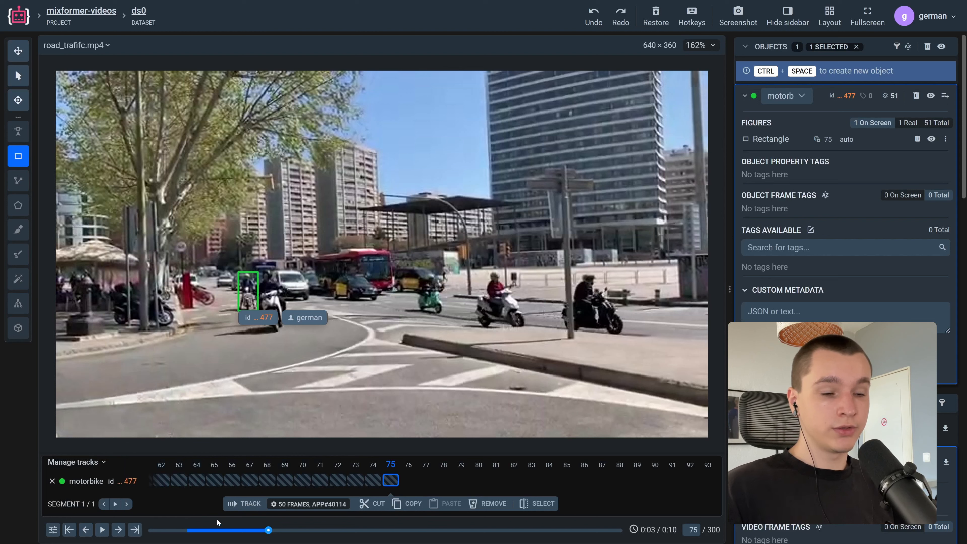
{"action": "left_click", "coordinate": [245, 503]}
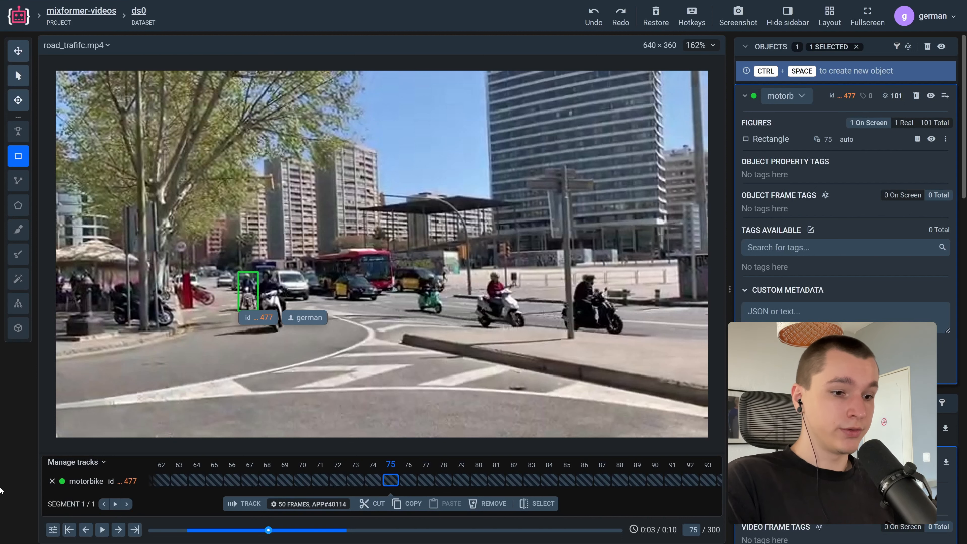
Play the extended motorbike segment and check the box's fit through frame 121.
{"action": "left_click", "coordinate": [113, 504]}
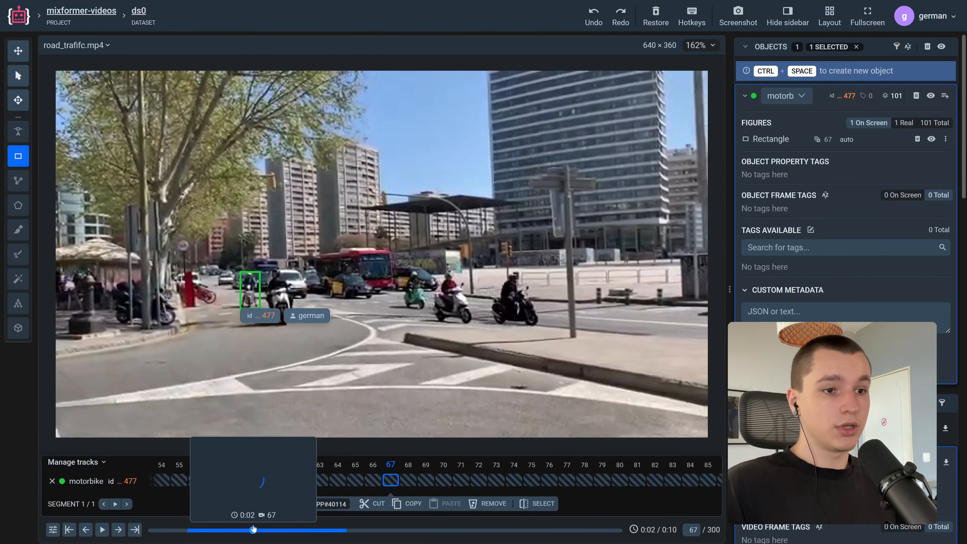
{"action": "left_click_drag", "start_coordinate": [276, 528], "coordinate": [339, 526]}
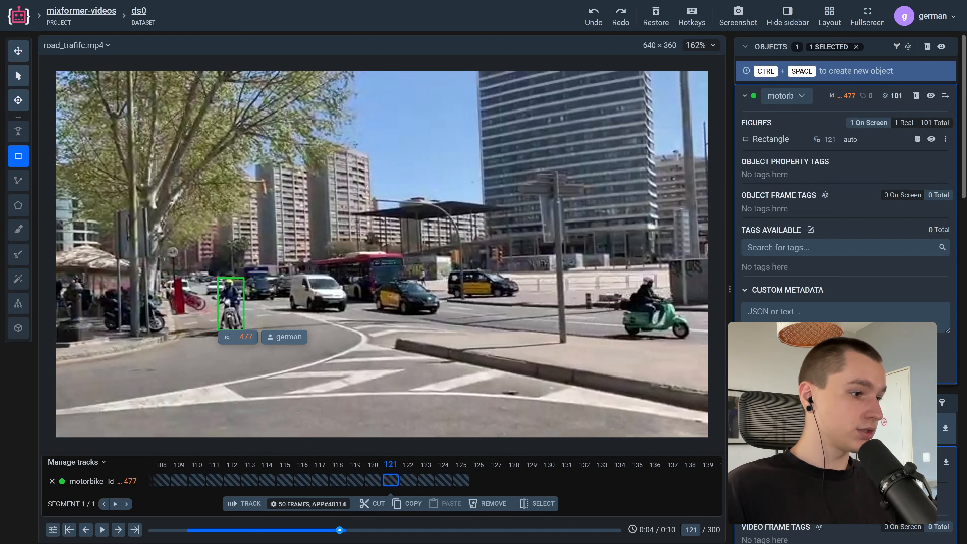
Open Racing1Ori.mp4 and create two rectangle classes named red car and blue car.
{"action": "left_click", "coordinate": [802, 427]}
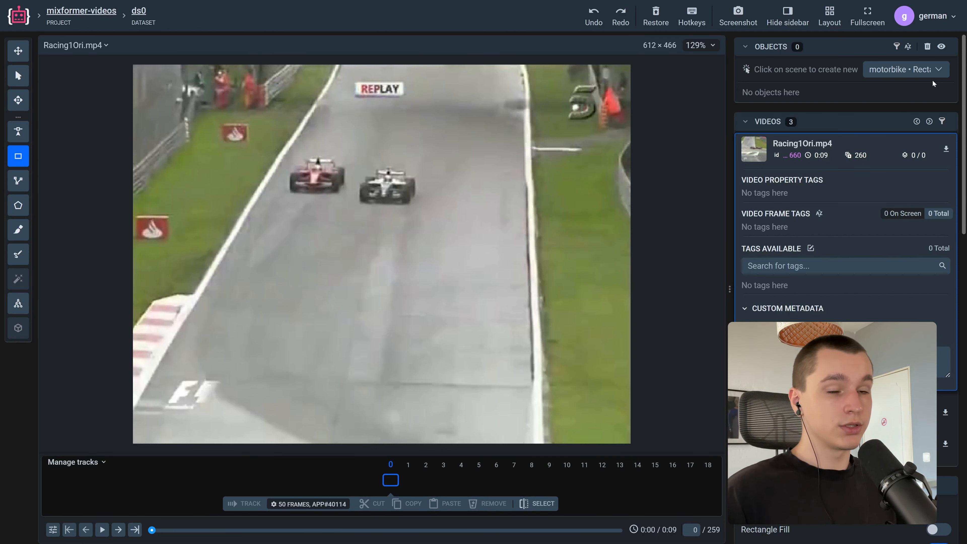
{"action": "left_click", "coordinate": [938, 72]}
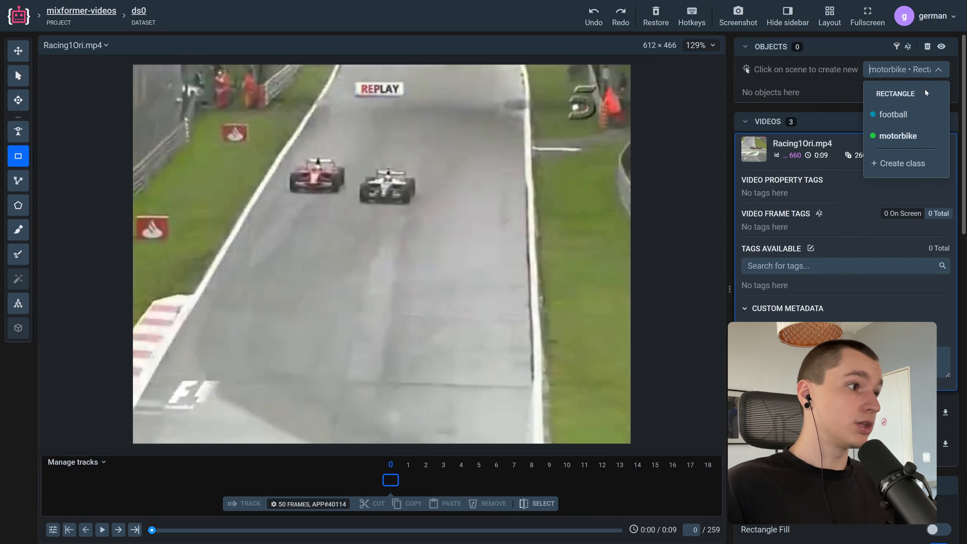
{"action": "left_click", "coordinate": [909, 162]}
{"action": "type", "text": "red car"}
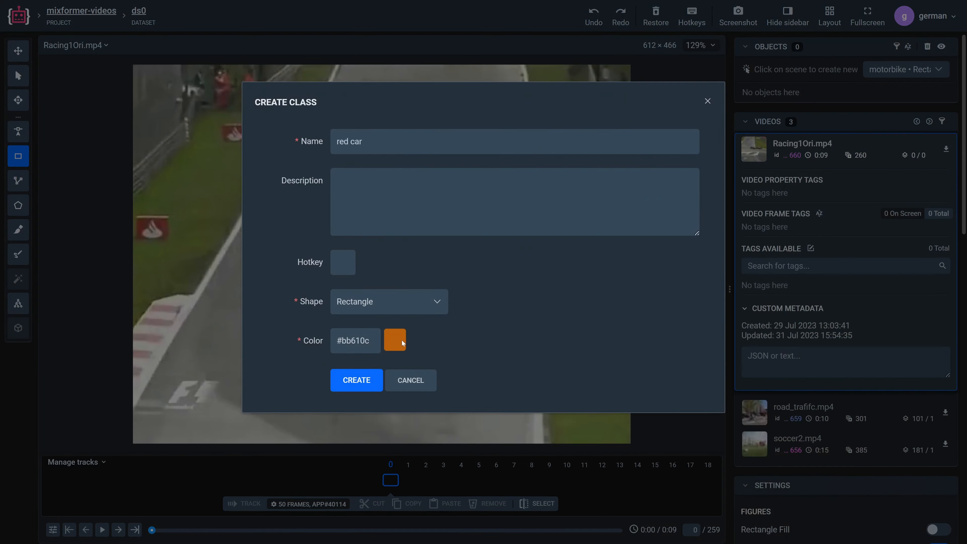
{"action": "left_click", "coordinate": [364, 340]}
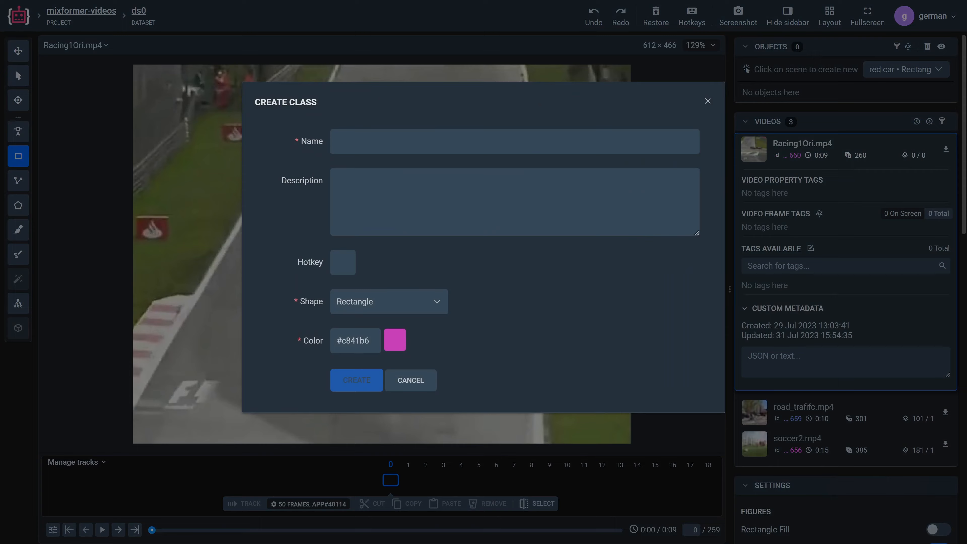
{"action": "type", "text": "blue car"}
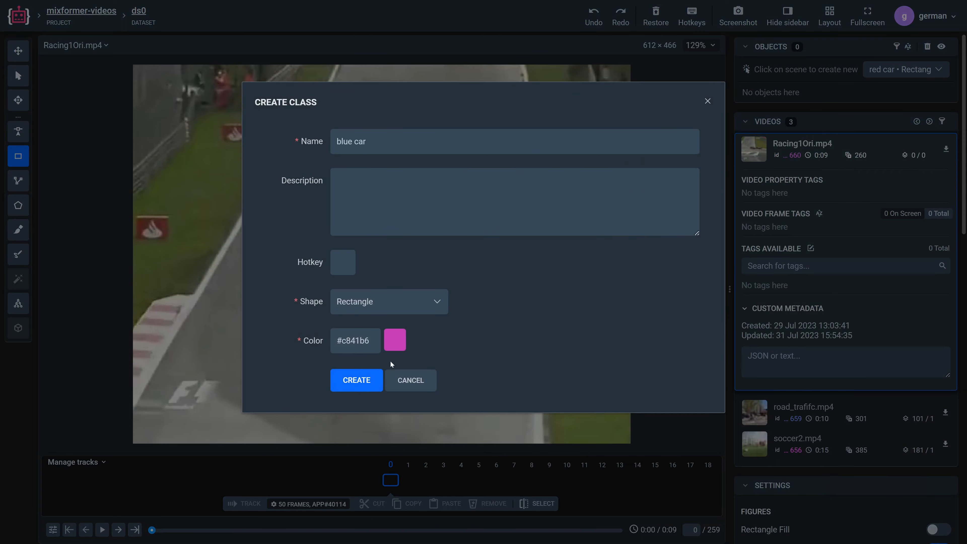
{"action": "left_click", "coordinate": [357, 380]}
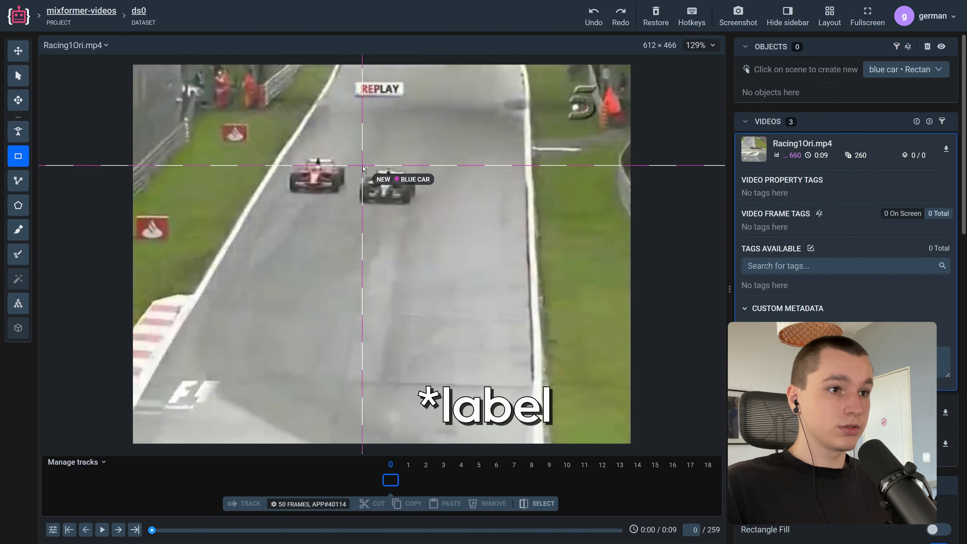
On frame 0, draw a blue car box around the white-and-dark racing car and a red car box around the red one.
{"action": "left_click_drag", "start_coordinate": [357, 165], "coordinate": [416, 205]}
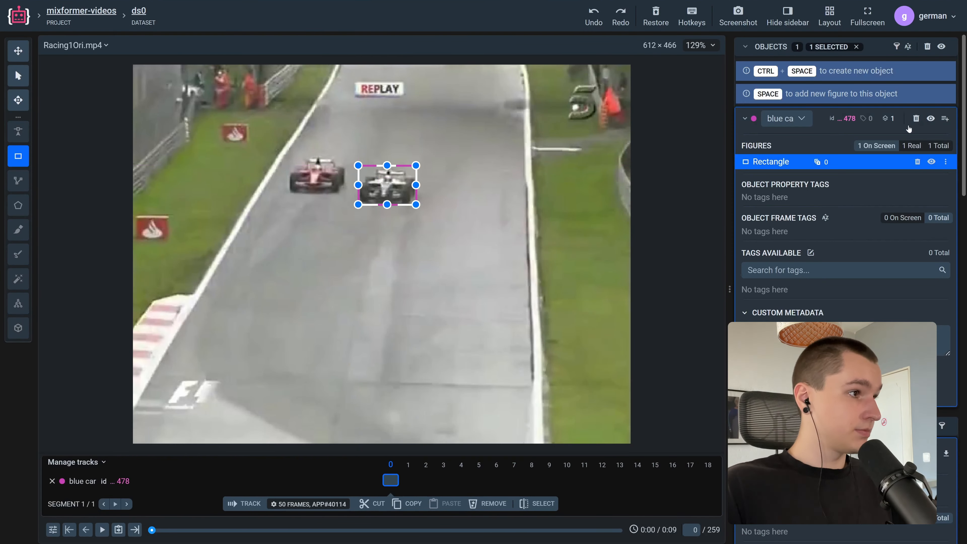
{"action": "left_click", "coordinate": [802, 119]}
{"action": "key", "text": "Escape"}
{"action": "left_click_drag", "start_coordinate": [290, 156], "coordinate": [345, 194]}
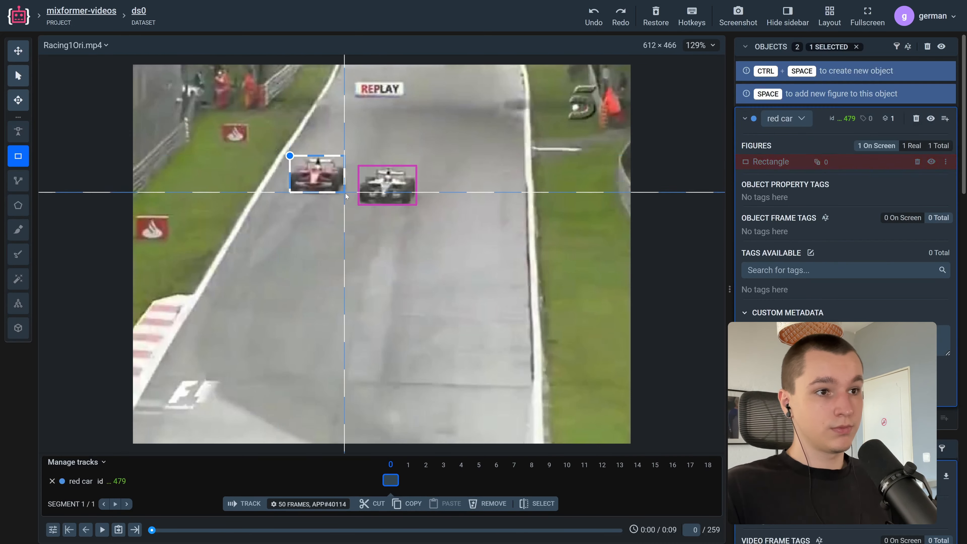
{"action": "key", "text": "Escape"}
Select both car boxes together and track them forward over 100 frames with the MixFormer object tracking app.
{"action": "left_click", "coordinate": [17, 68]}
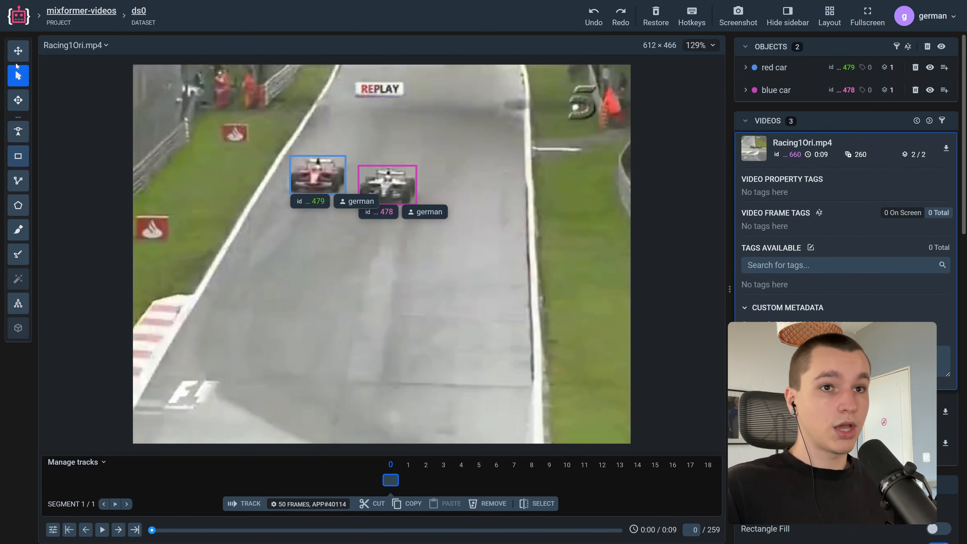
{"action": "left_click_drag", "start_coordinate": [266, 135], "coordinate": [440, 219]}
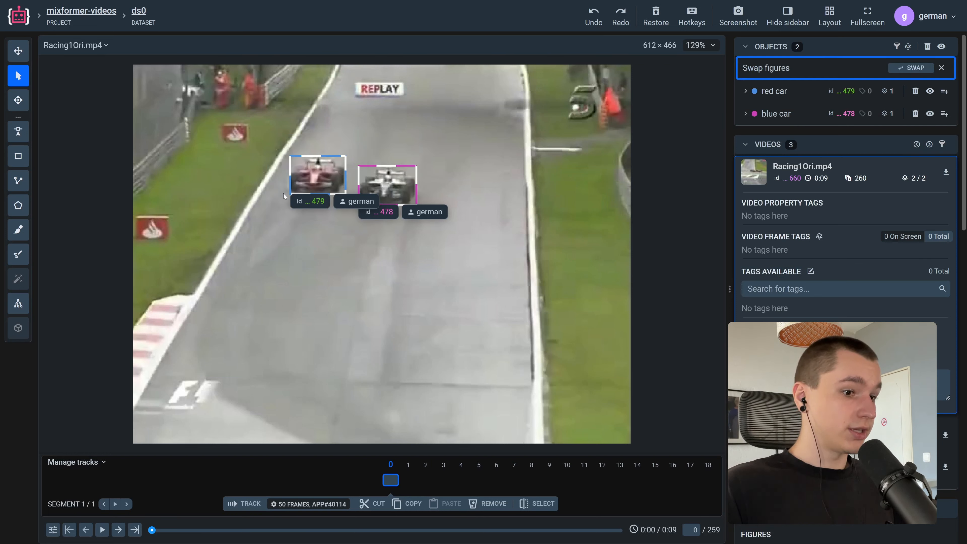
{"action": "left_click", "coordinate": [301, 504]}
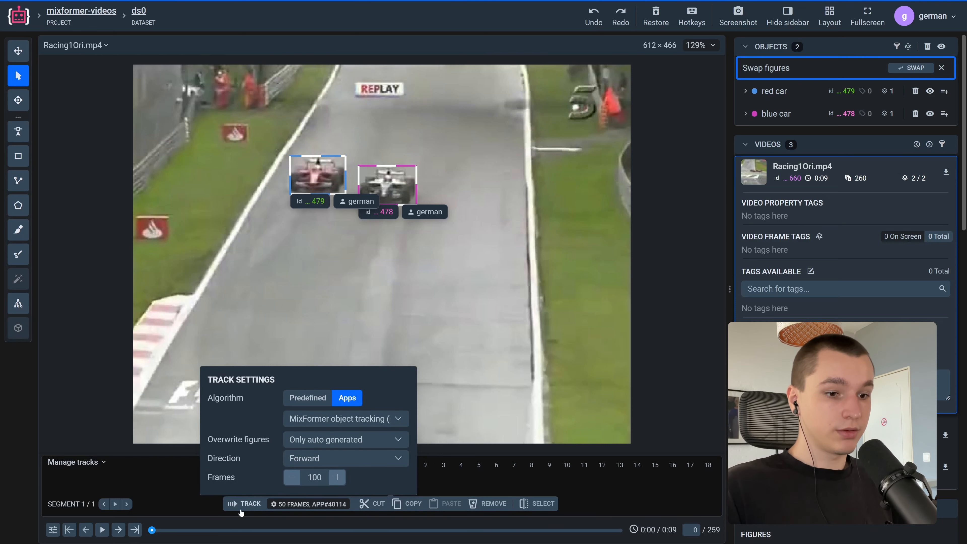
{"action": "left_click", "coordinate": [244, 504]}
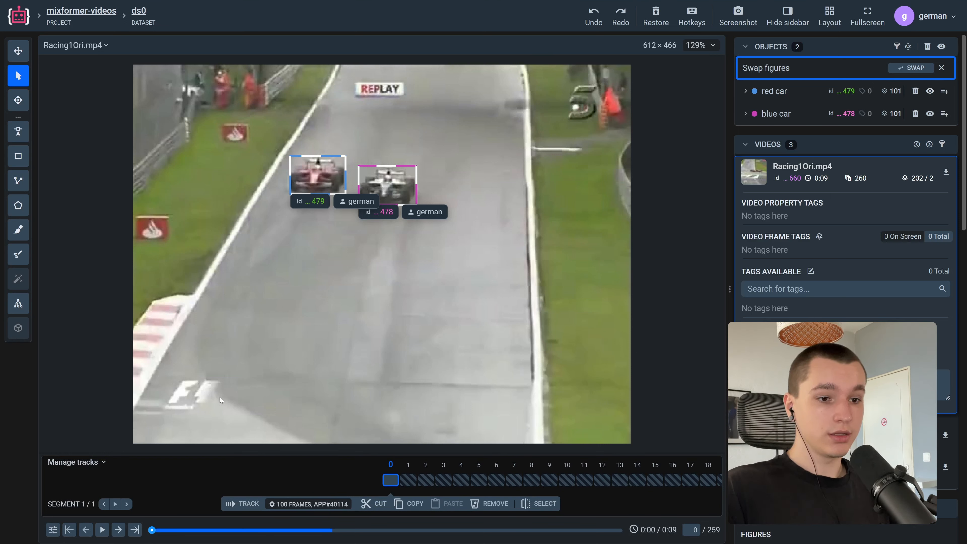
Play the tracked racing video and check both car boxes up to frame 100.
{"action": "left_click", "coordinate": [102, 530]}
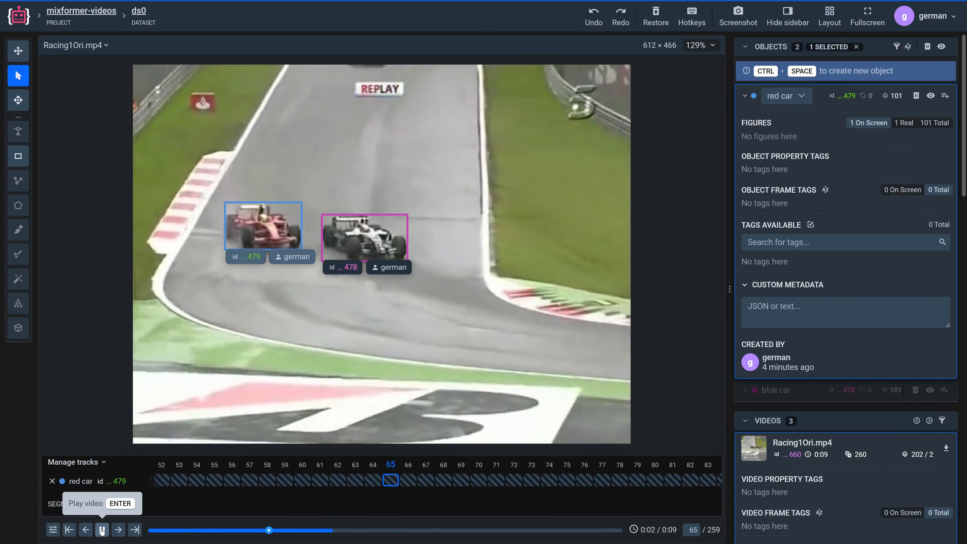
{"action": "left_click", "coordinate": [101, 531]}
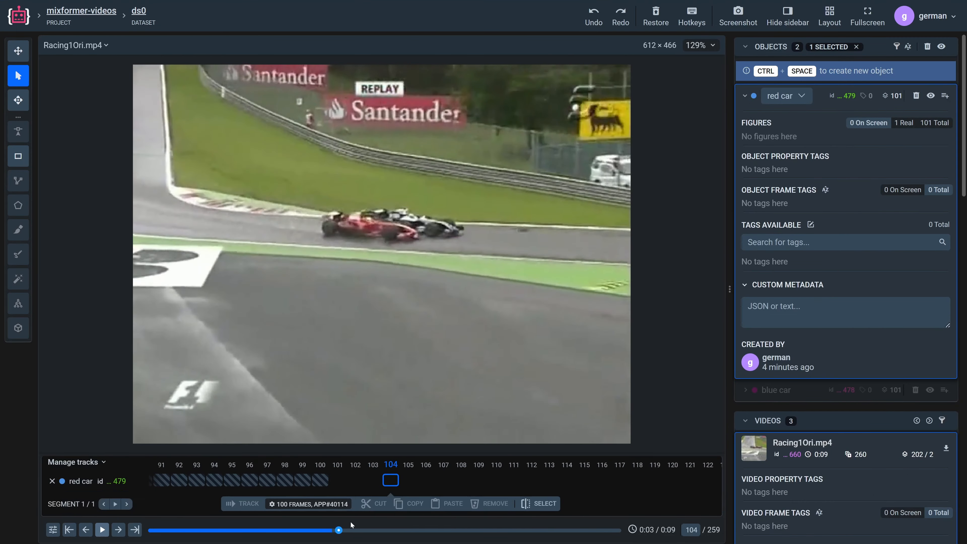
{"action": "left_click", "coordinate": [326, 530]}
{"action": "mouse_move", "coordinate": [327, 530]}
{"action": "left_mouse_down"}
{"action": "mouse_move", "coordinate": [297, 530]}
{"action": "mouse_move", "coordinate": [332, 524]}
{"action": "left_mouse_up"}
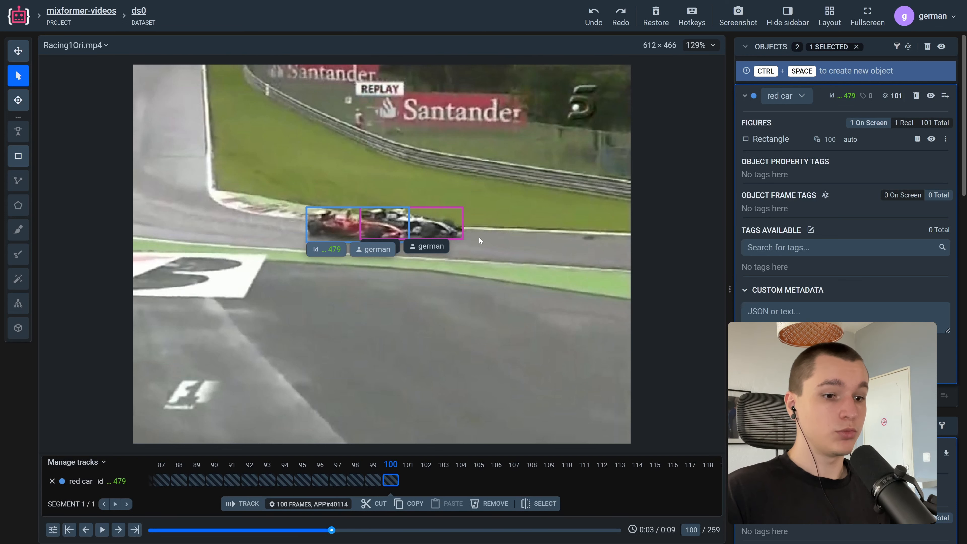
Select the red car's box on frame 100 and examine its fit around the car up close.
{"action": "left_click", "coordinate": [178, 482]}
{"action": "left_click", "coordinate": [442, 486]}
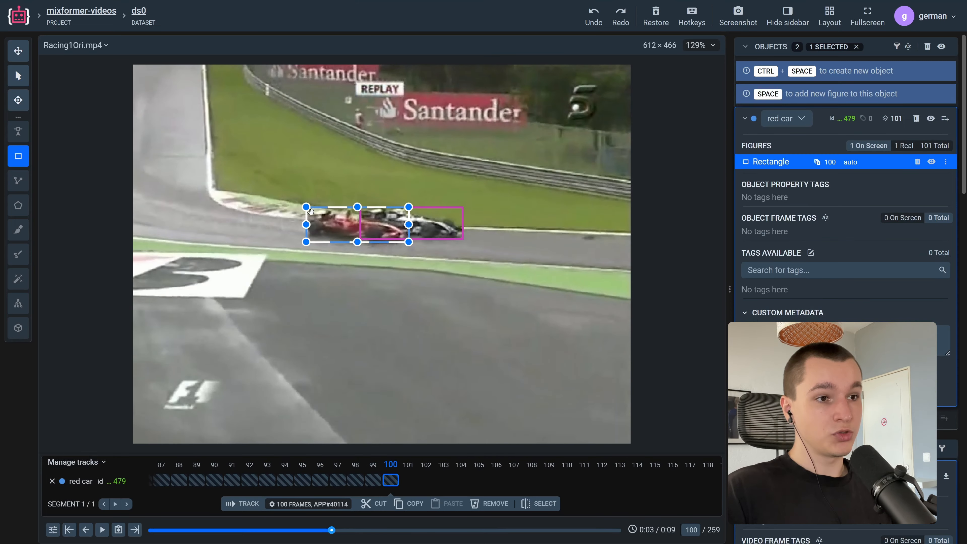
{"action": "scroll", "coordinate": [313, 208], "scroll_direction": "up", "scroll_amount": 10}
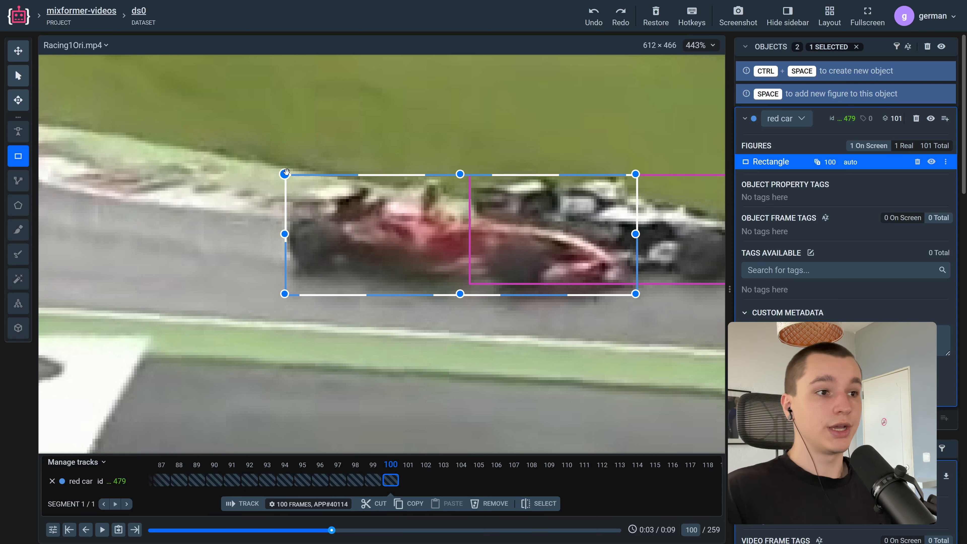
{"action": "scroll", "coordinate": [438, 232], "scroll_direction": "down", "scroll_amount": 6}
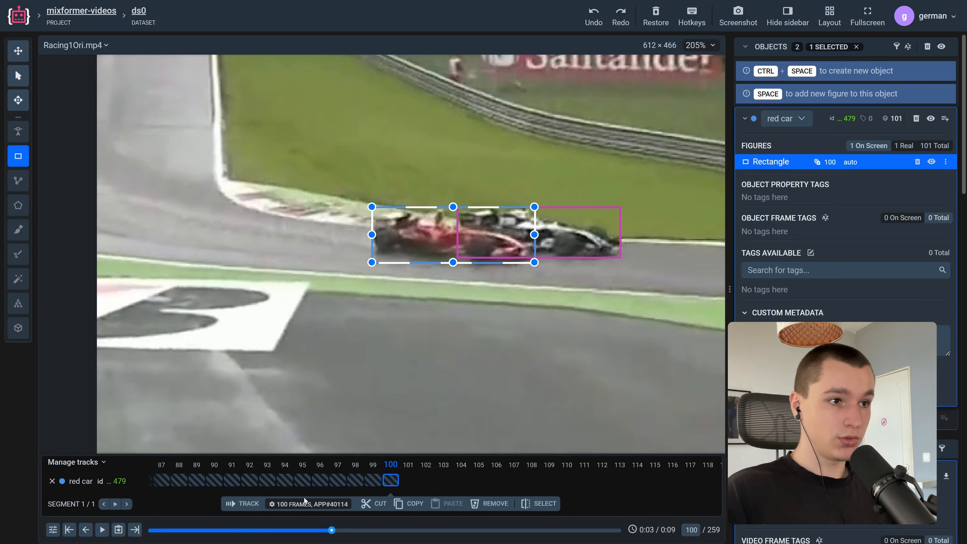
Return to frame 100 and track the red car forward over another 100 frames.
{"action": "key", "text": "space"}
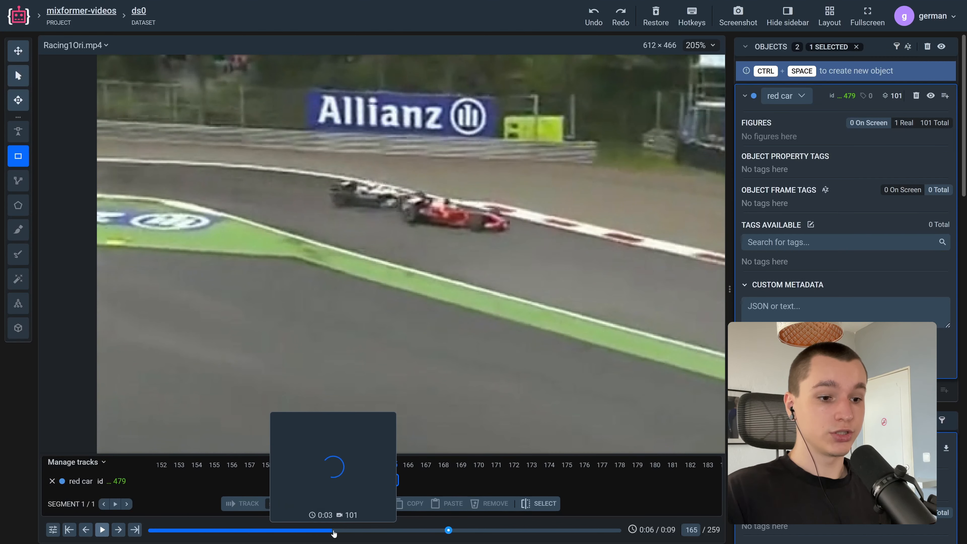
{"action": "left_click", "coordinate": [396, 480]}
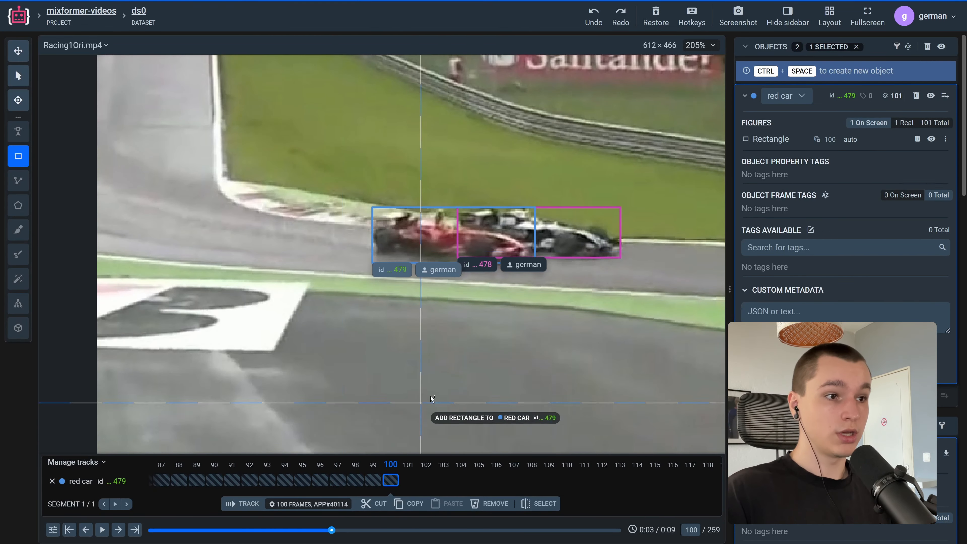
{"action": "scroll", "coordinate": [430, 398], "scroll_direction": "down", "scroll_amount": 2}
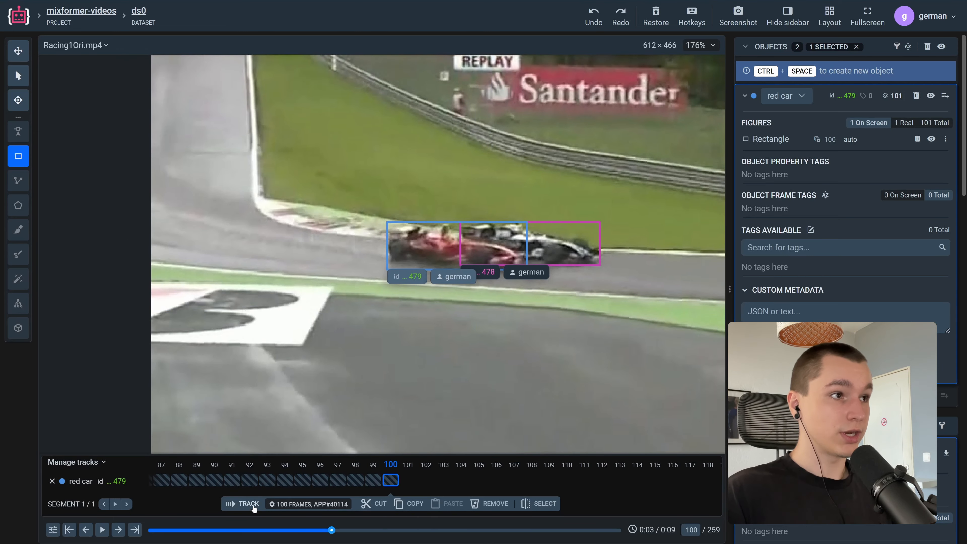
{"action": "left_click", "coordinate": [249, 504]}
{"action": "key", "text": "F11"}
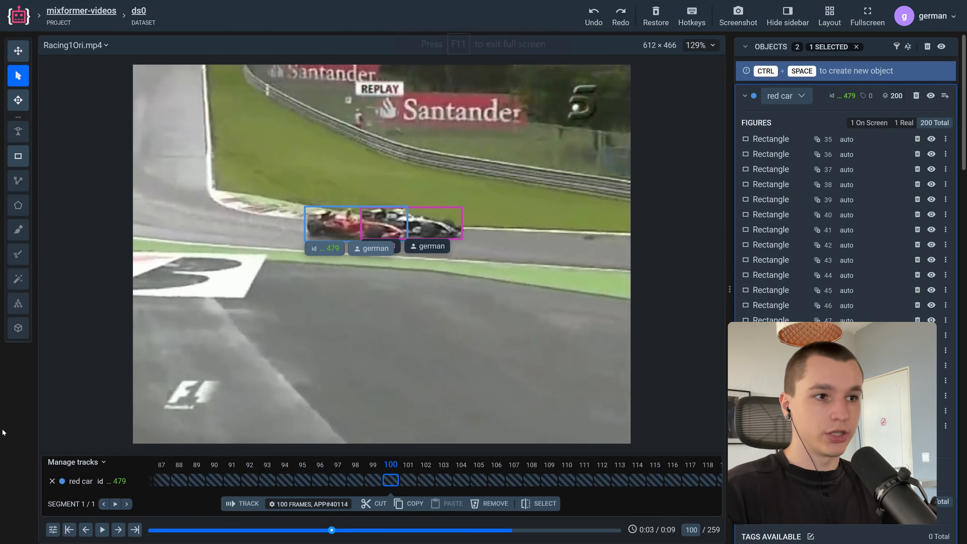
Play the racing video from frame 100 to frame 189 and step back to frame 177, checking both tracked car boxes.
{"action": "left_click", "coordinate": [102, 530]}
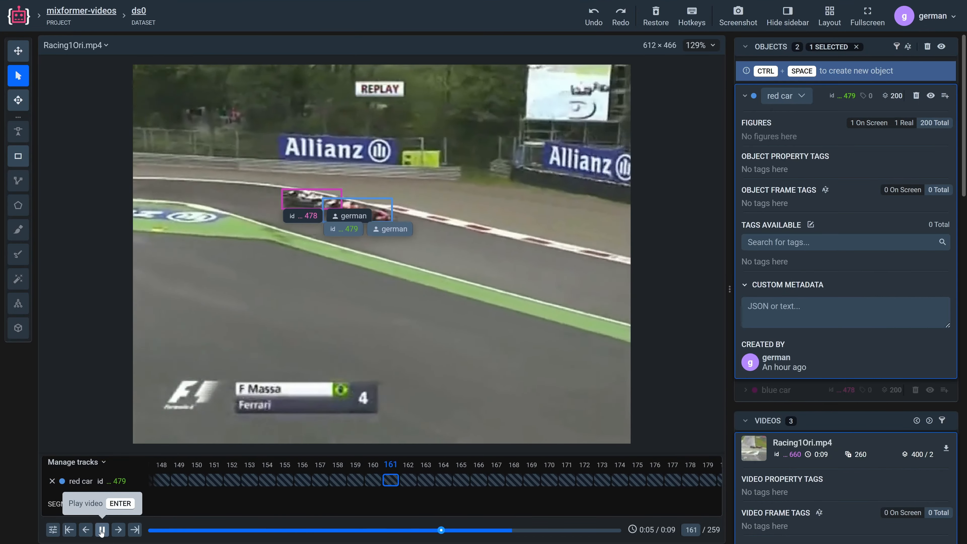
{"action": "left_click", "coordinate": [102, 530]}
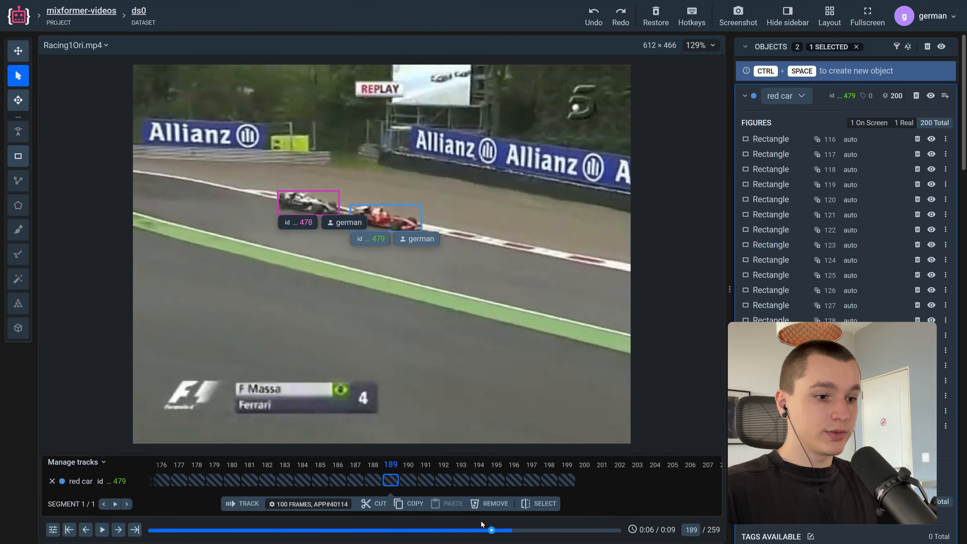
{"action": "left_click_drag", "start_coordinate": [481, 525], "coordinate": [466, 498]}
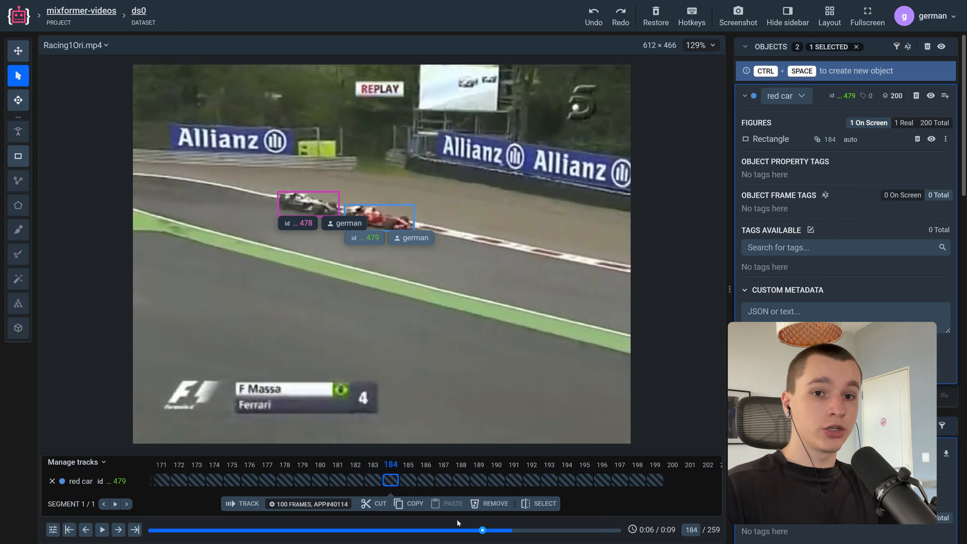
{"action": "left_click", "coordinate": [266, 484]}
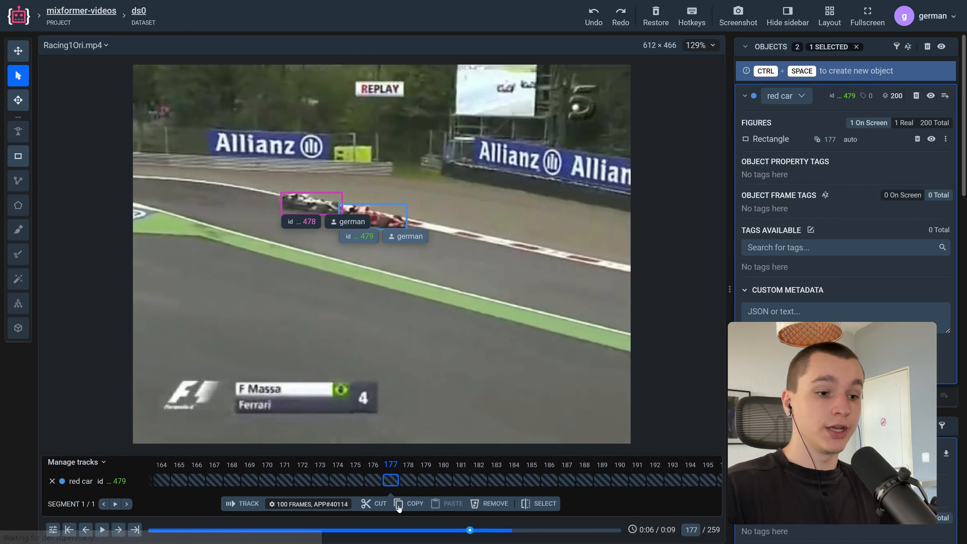
Return to frame 1 and list all of the red car's figures to examine the auto label on its tracked rectangles.
{"action": "left_click", "coordinate": [150, 530]}
{"action": "key", "text": "f"}
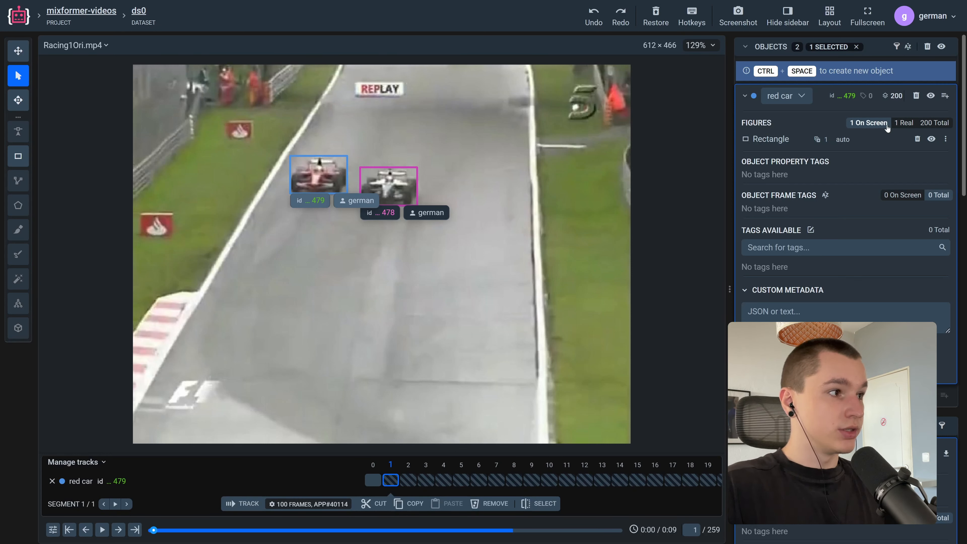
{"action": "left_click", "coordinate": [926, 124]}
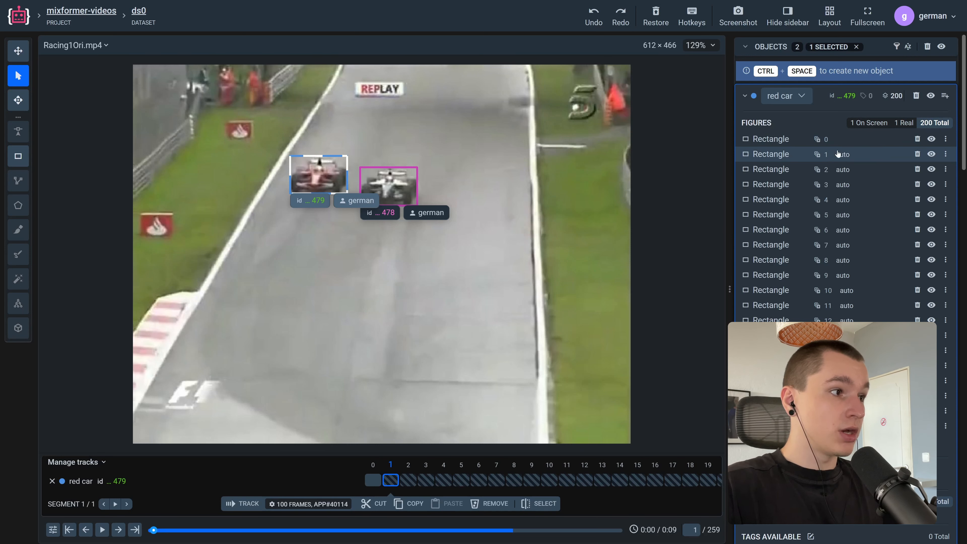
{"action": "mouse_move", "coordinate": [847, 158]}
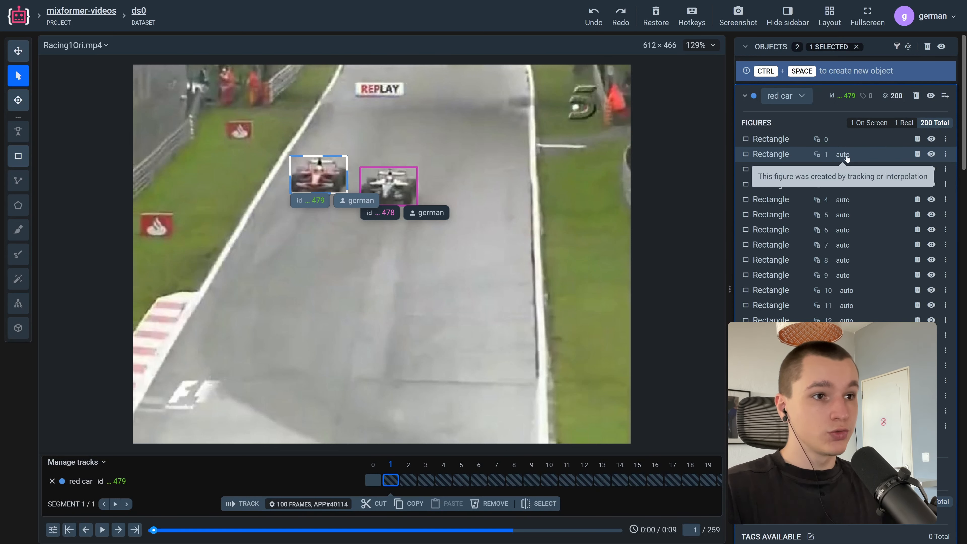